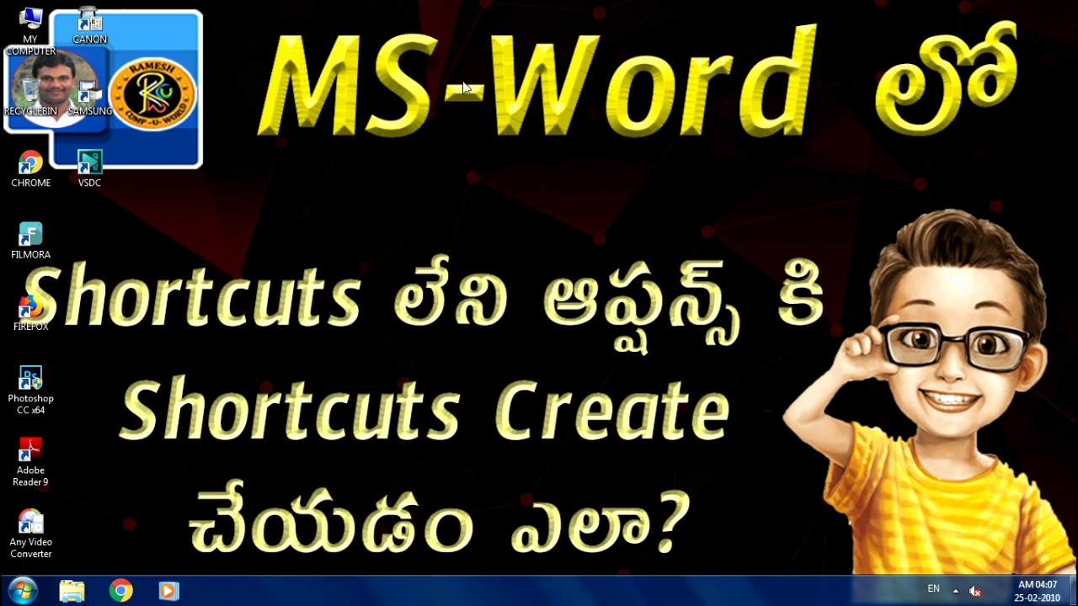
- Launch Word 2013 from the Start menu's Microsoft Office 2013 folder, dismiss the activation warning, and open a blank document
left_click(22, 591)
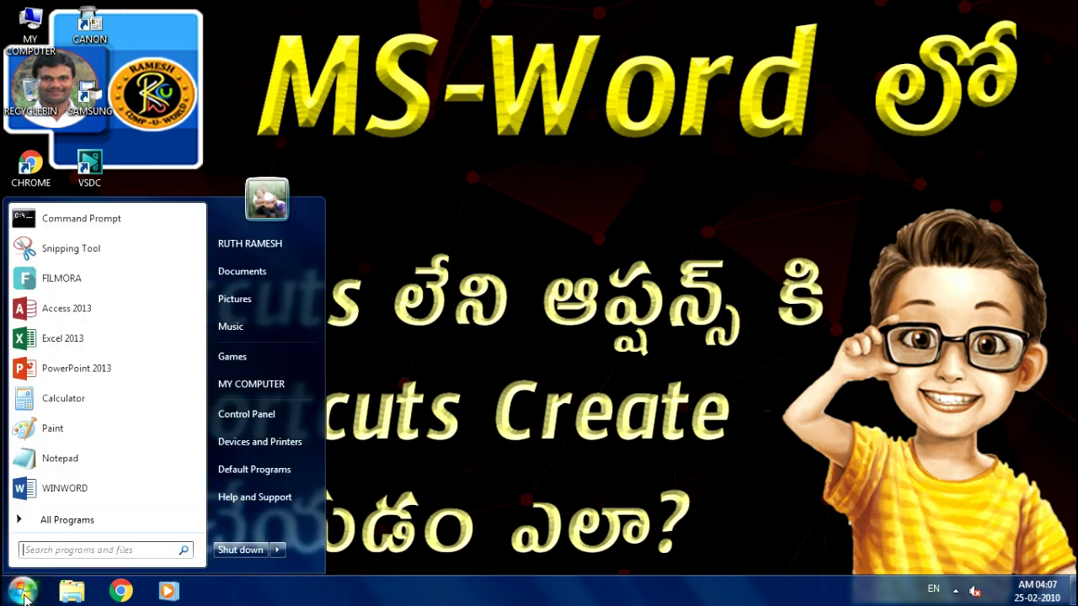
left_click(57, 522)
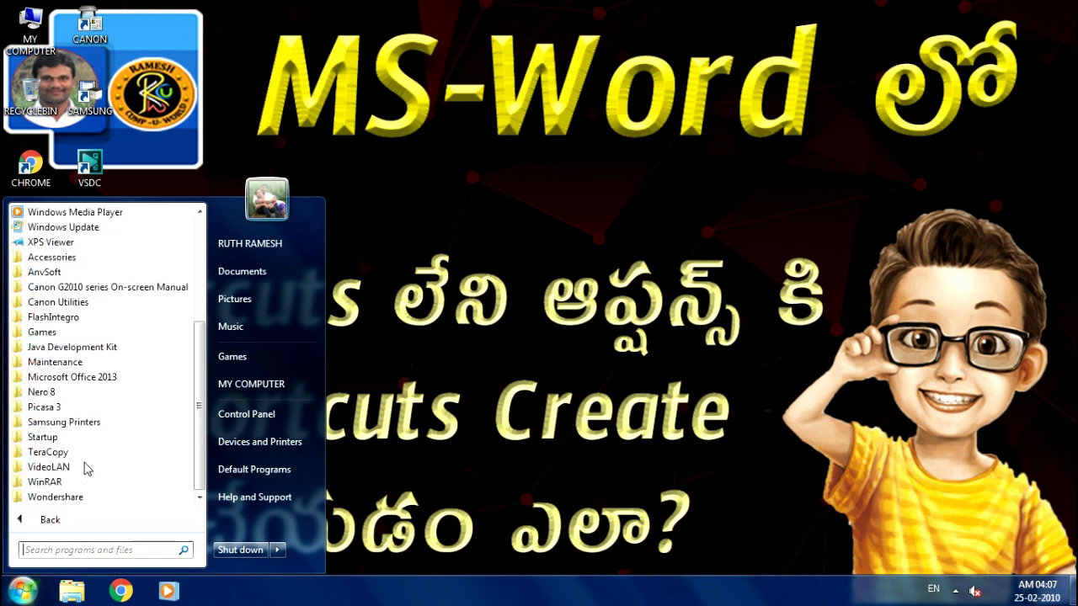
left_click(84, 376)
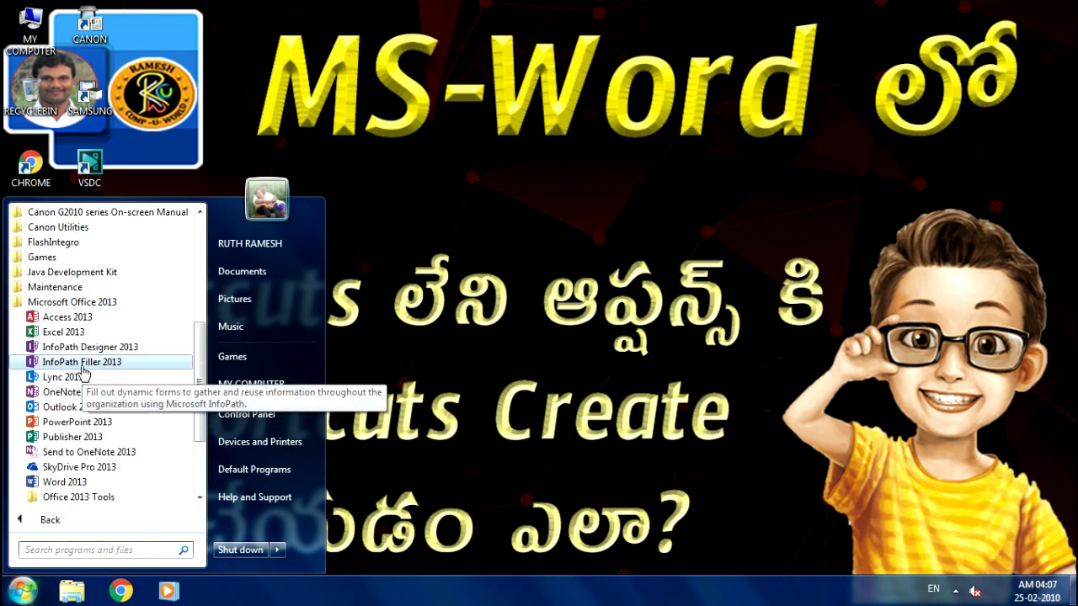
left_click(74, 483)
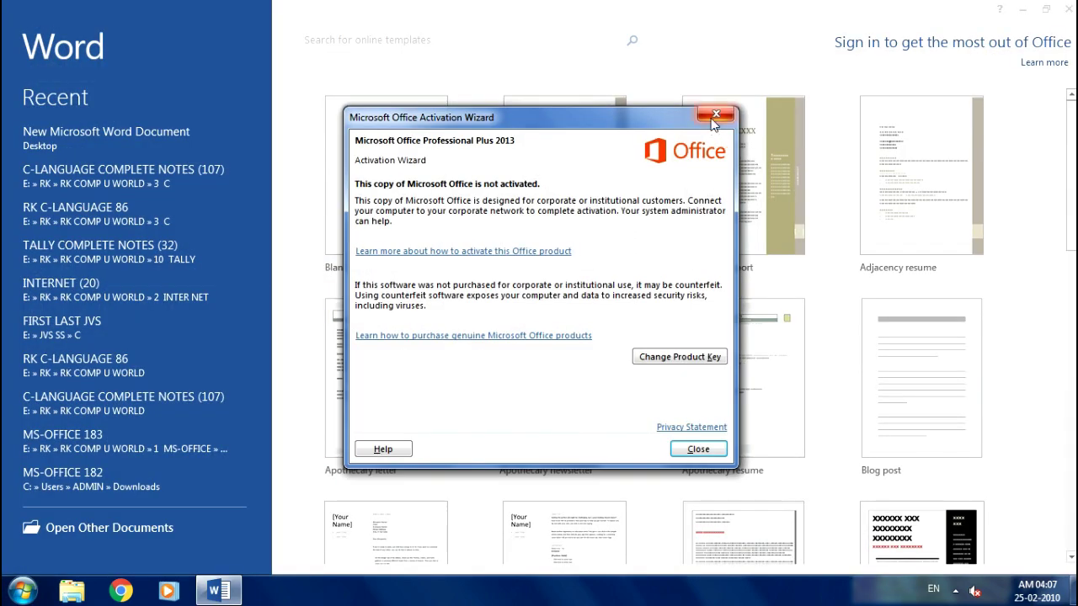
left_click(714, 116)
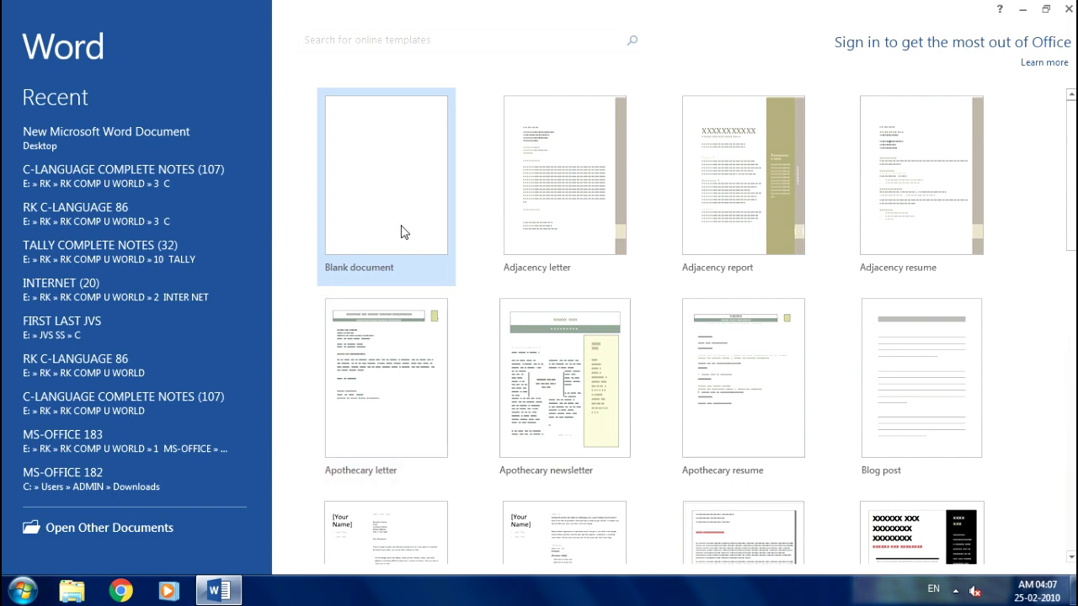
left_click(401, 232)
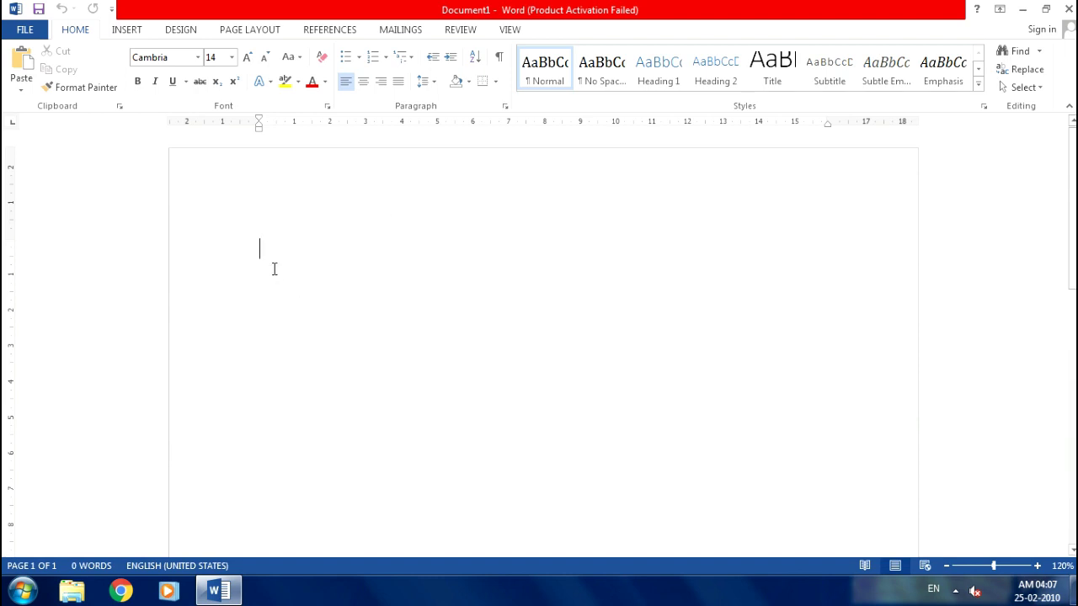
- Type a person's name, try an All Borders box around it, then undo the border
type("R")
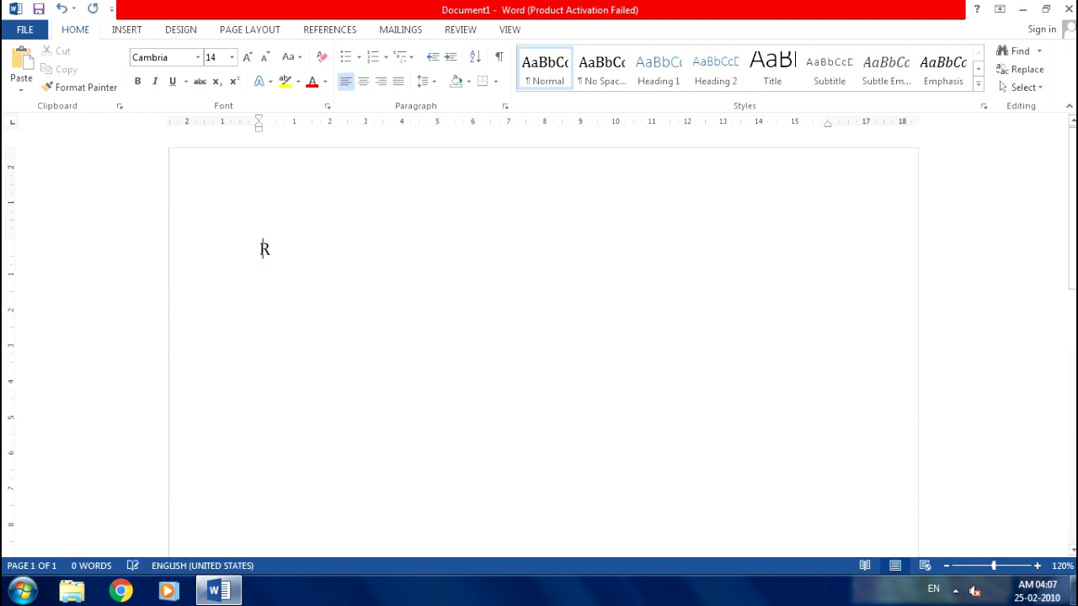
type("amesh")
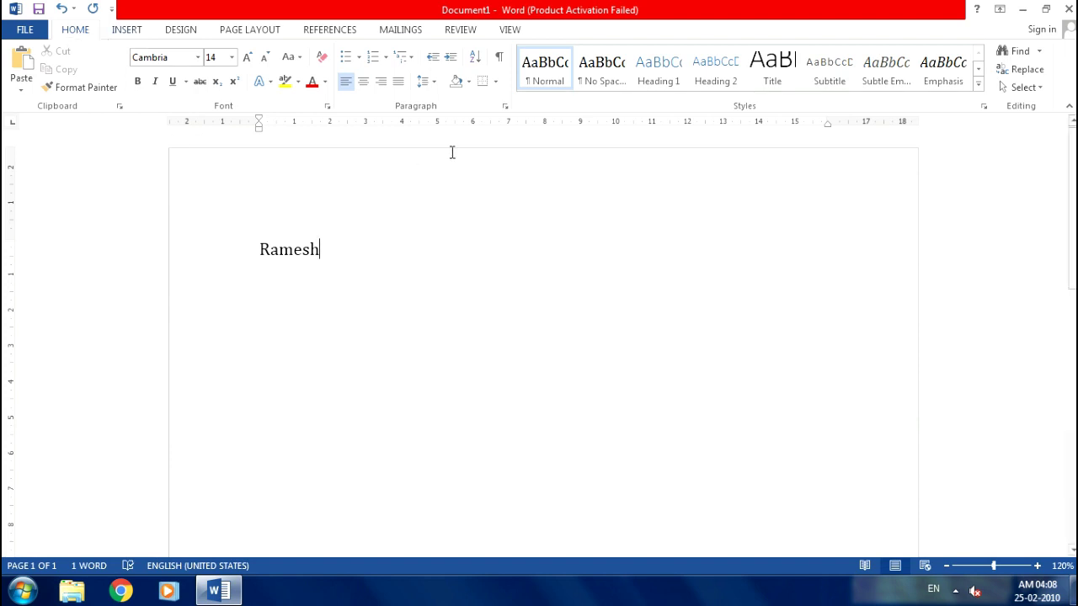
left_click(495, 81)
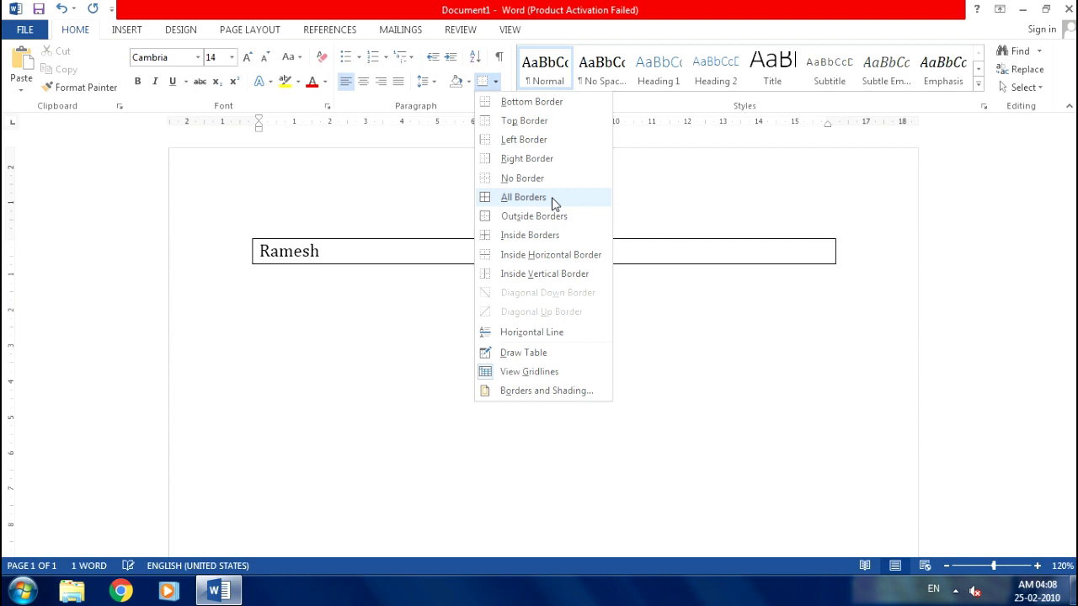
left_click(553, 200)
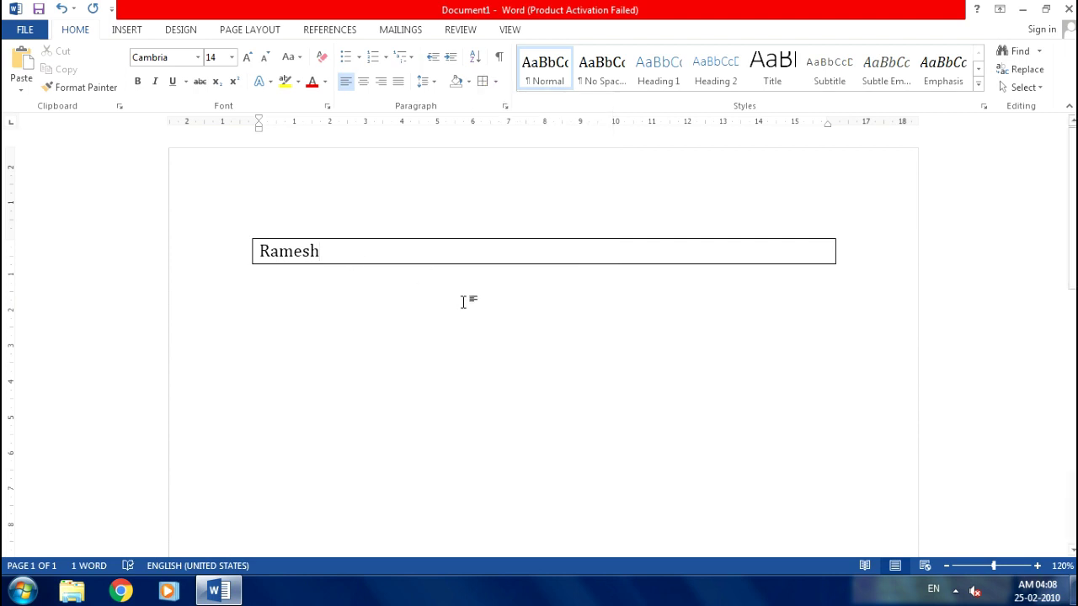
key("ctrl+z")
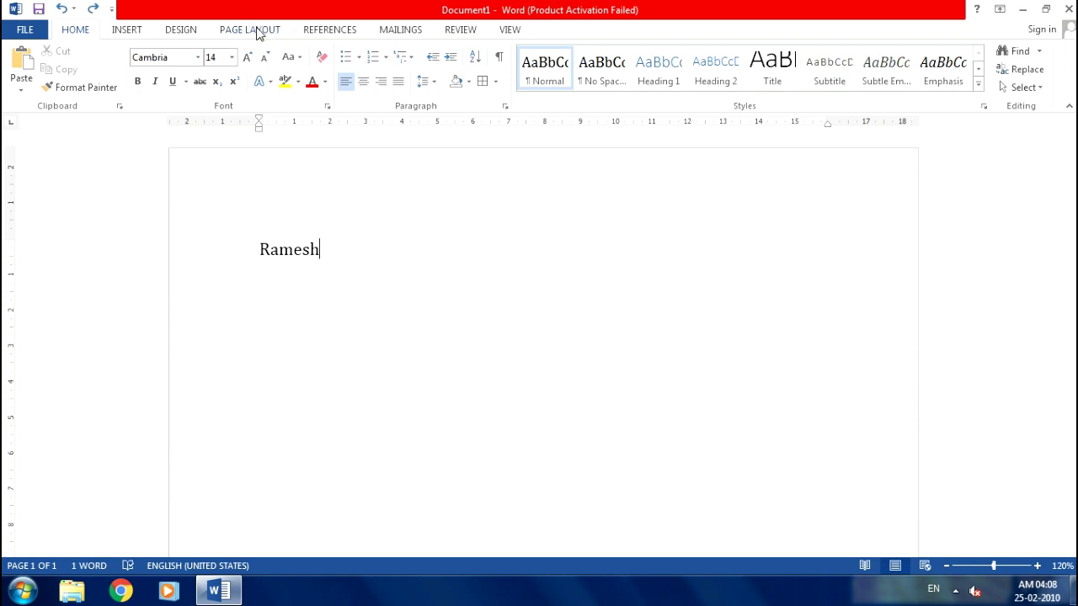
- Assign the shortcut Ctrl+B,A to the Home Tab BorderAll command and close Word Options
right_click(258, 32)
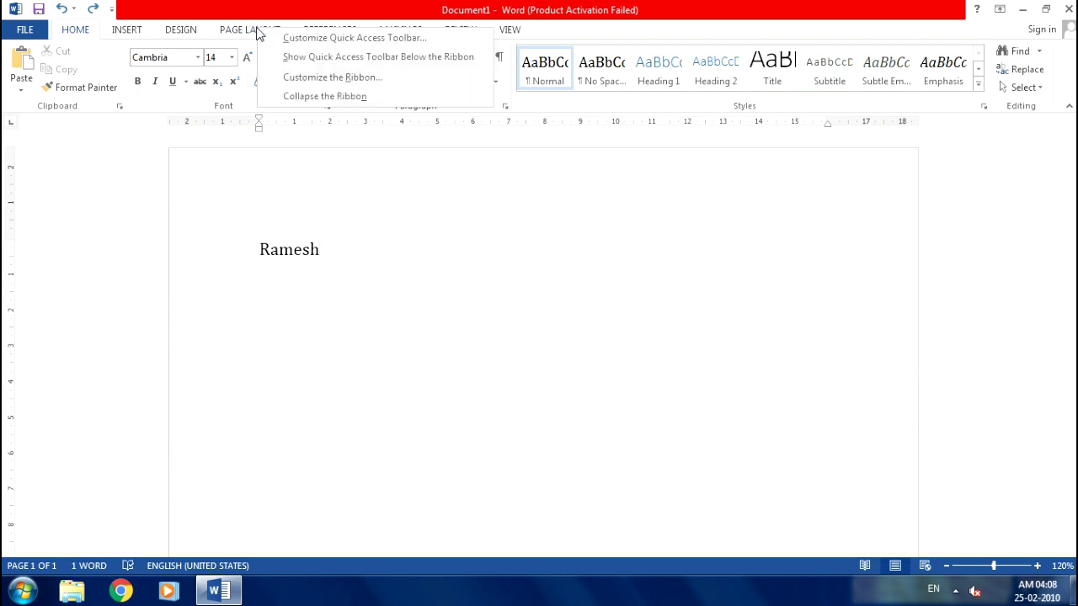
left_click(372, 77)
left_click(475, 486)
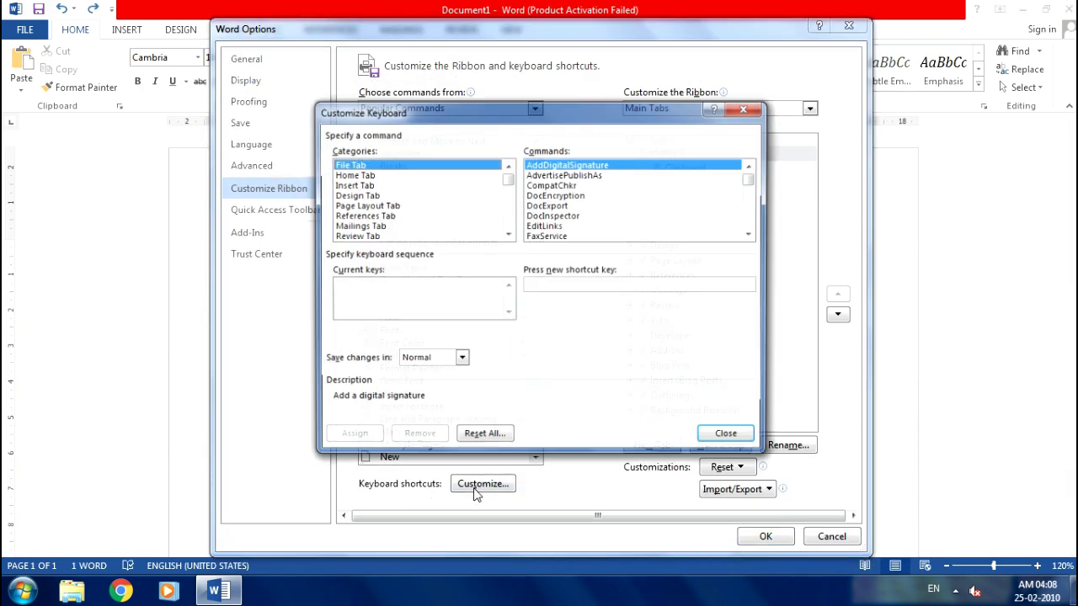
left_click(359, 176)
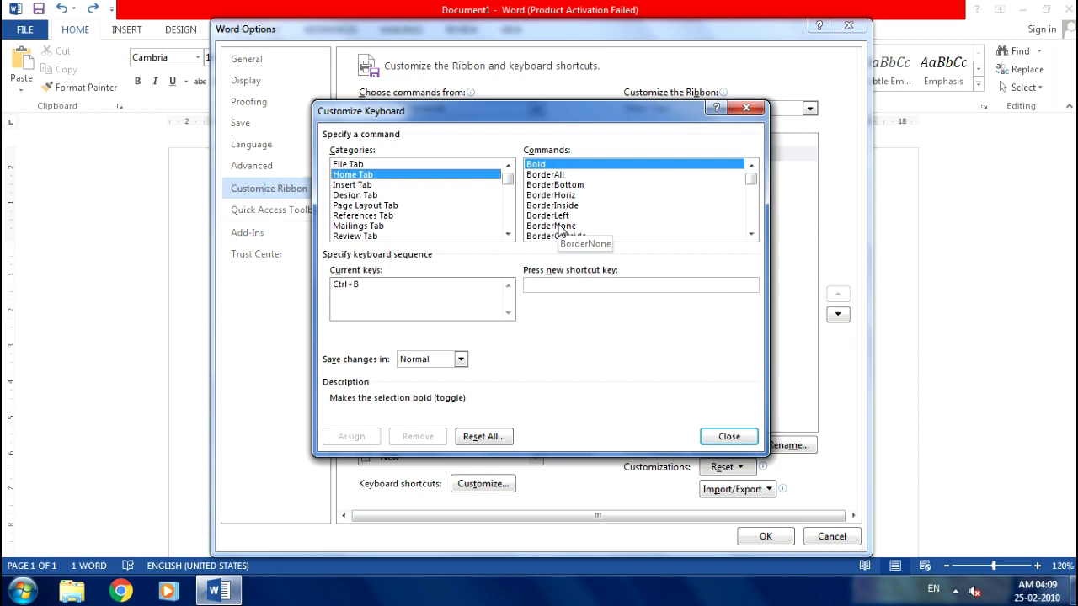
left_click(559, 178)
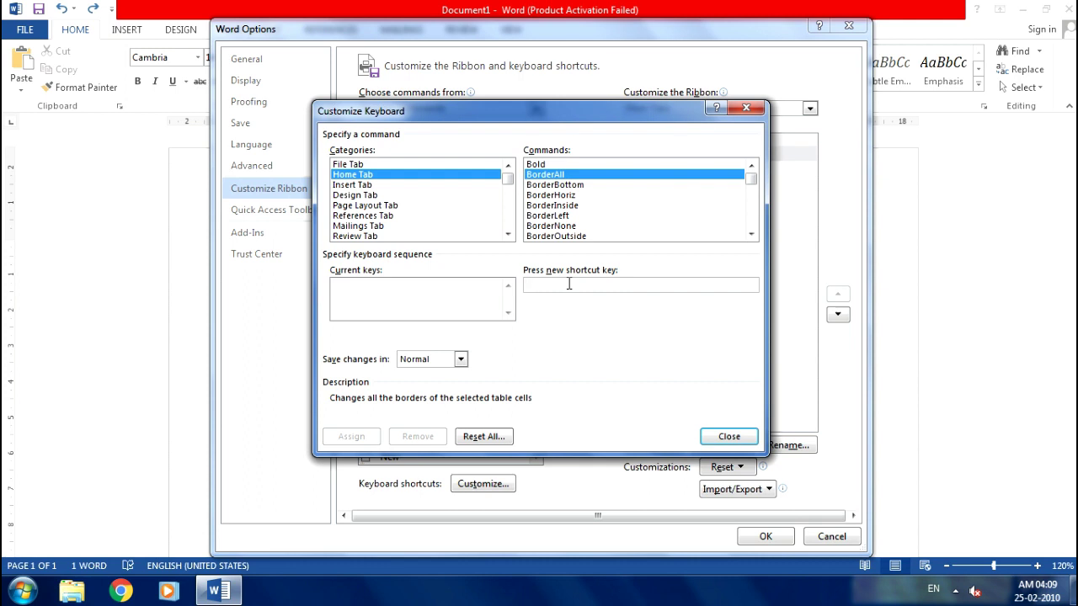
key("ctrl+b")
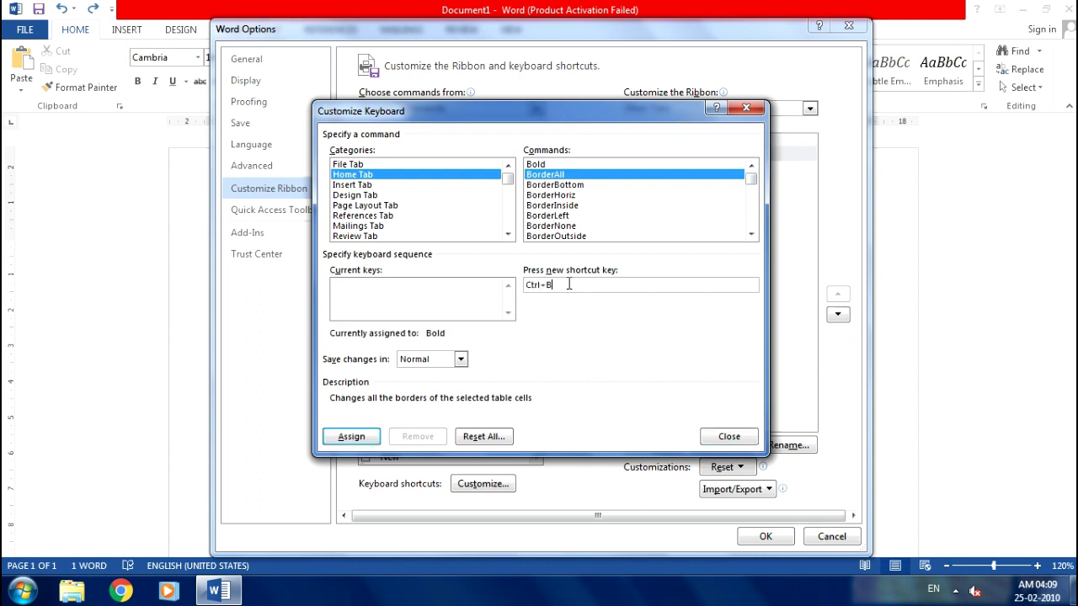
key("a")
left_click(369, 437)
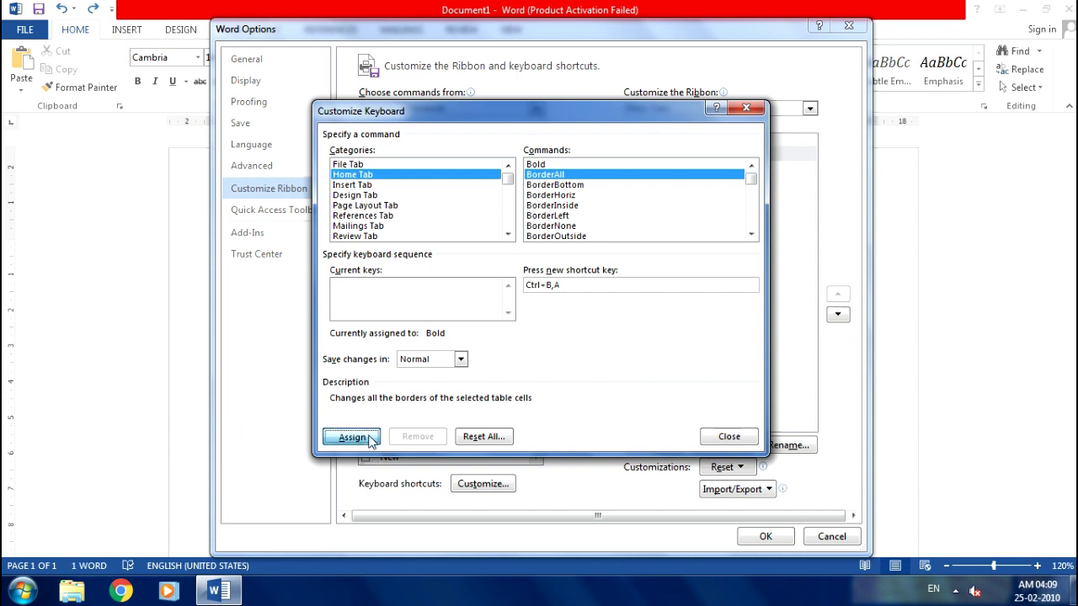
left_click(729, 436)
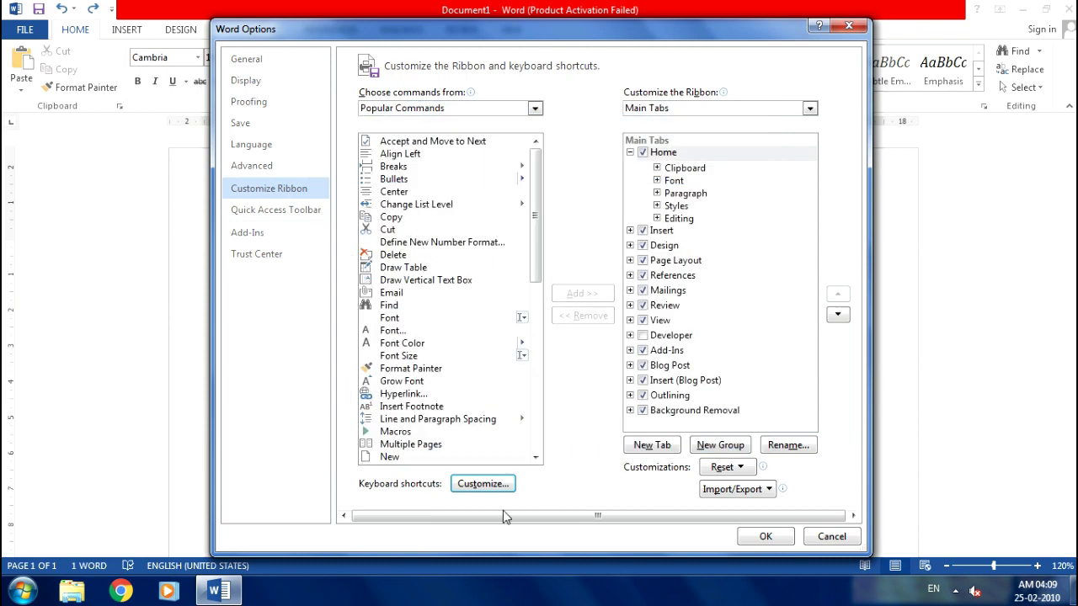
left_click(767, 537)
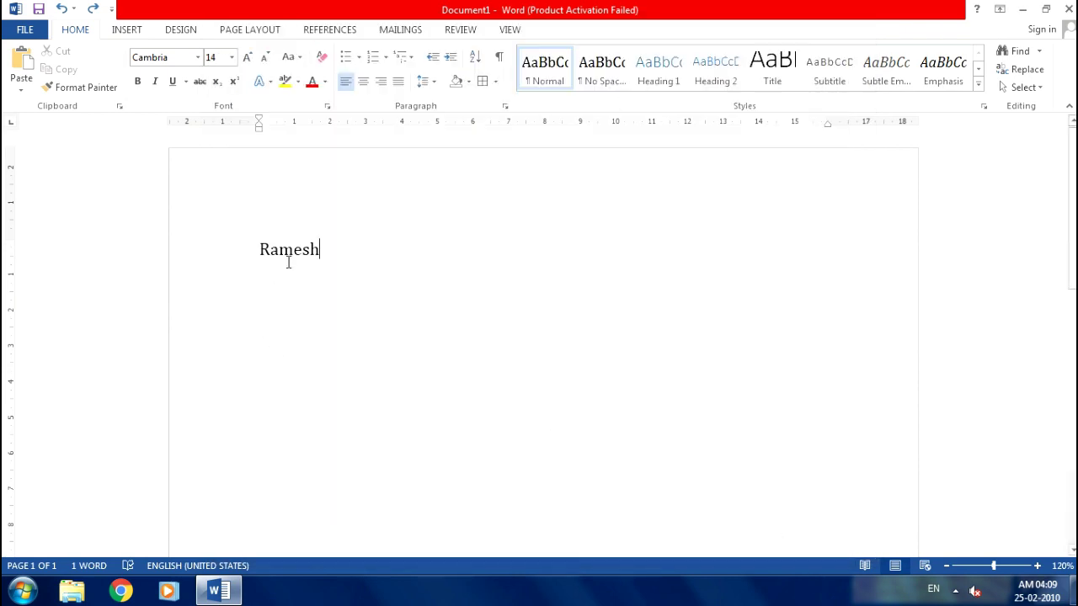
key("ctrl+b")
key("a")
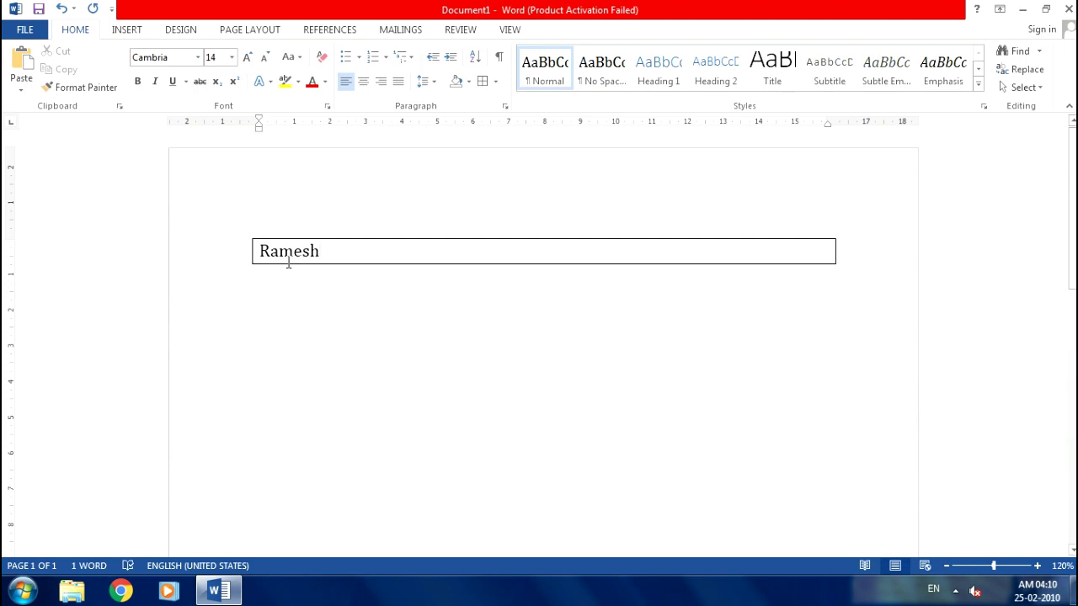
key("ctrl+z")
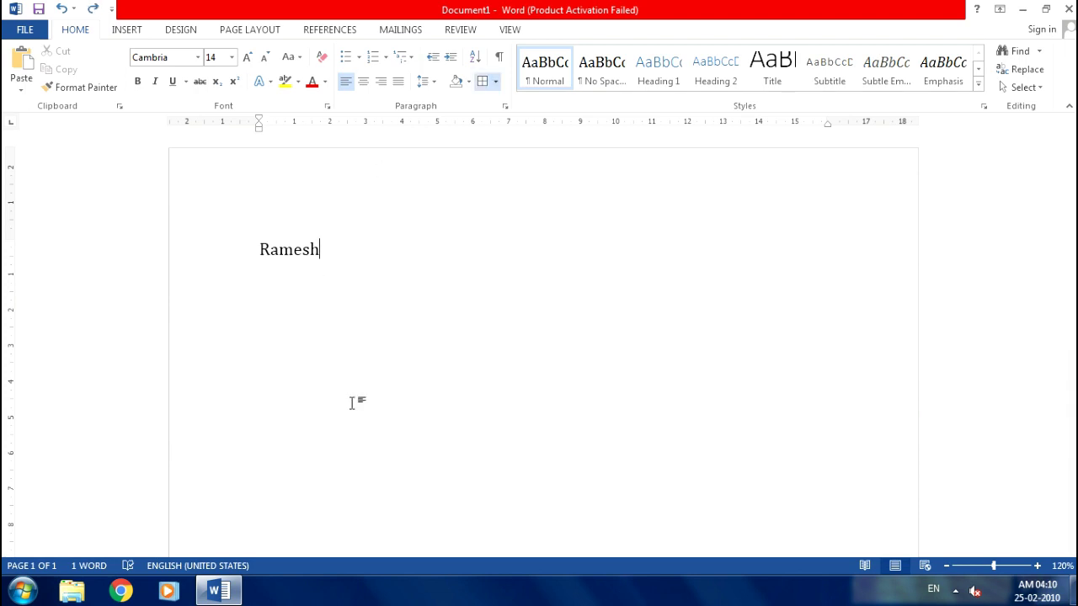
left_click(497, 82)
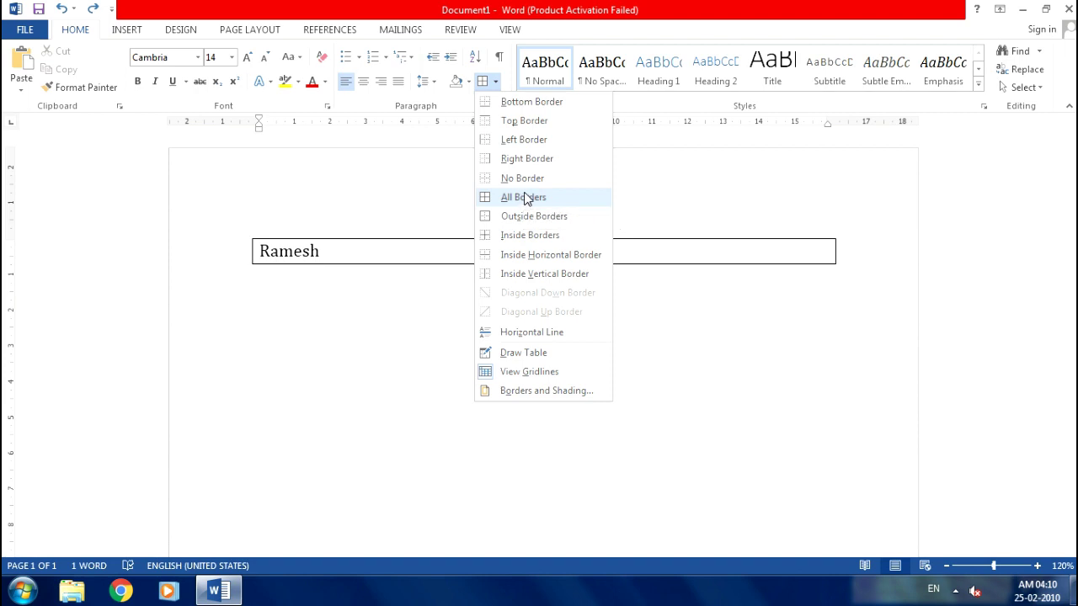
left_click(279, 435)
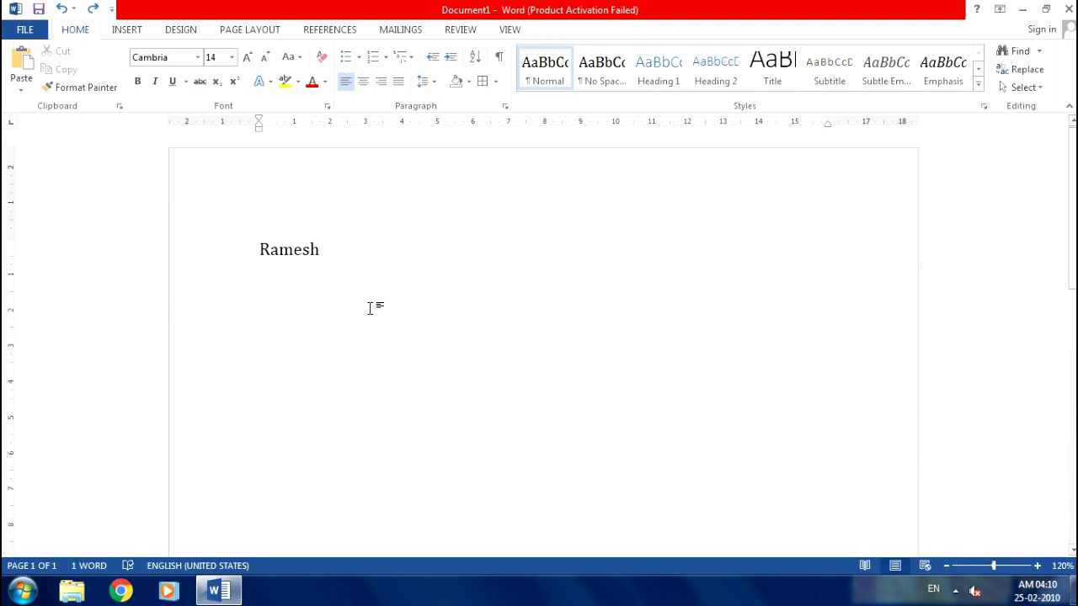
key("ctrl+y")
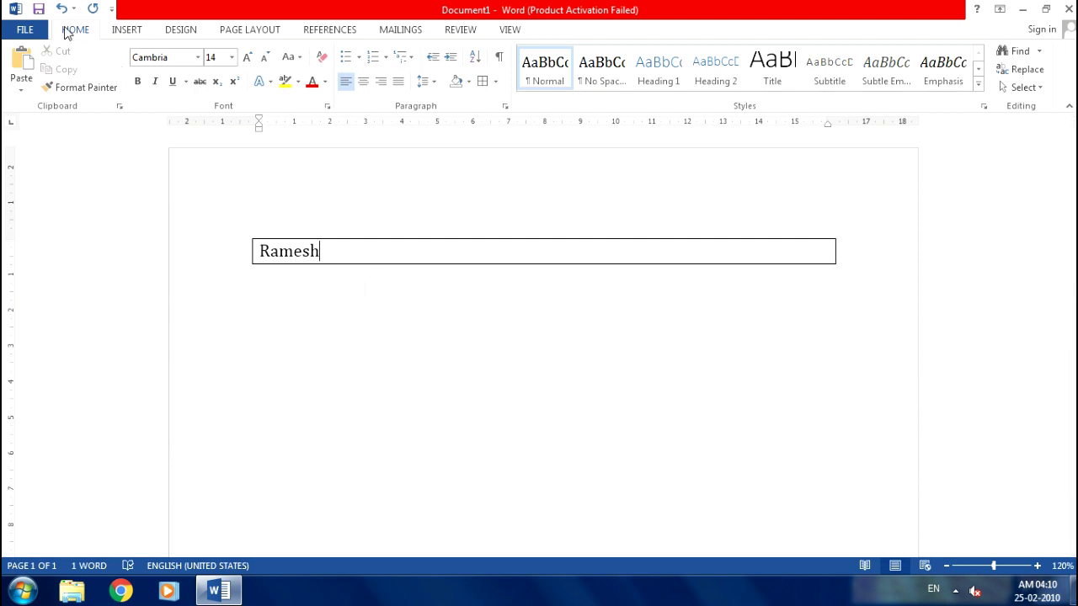
left_click(497, 82)
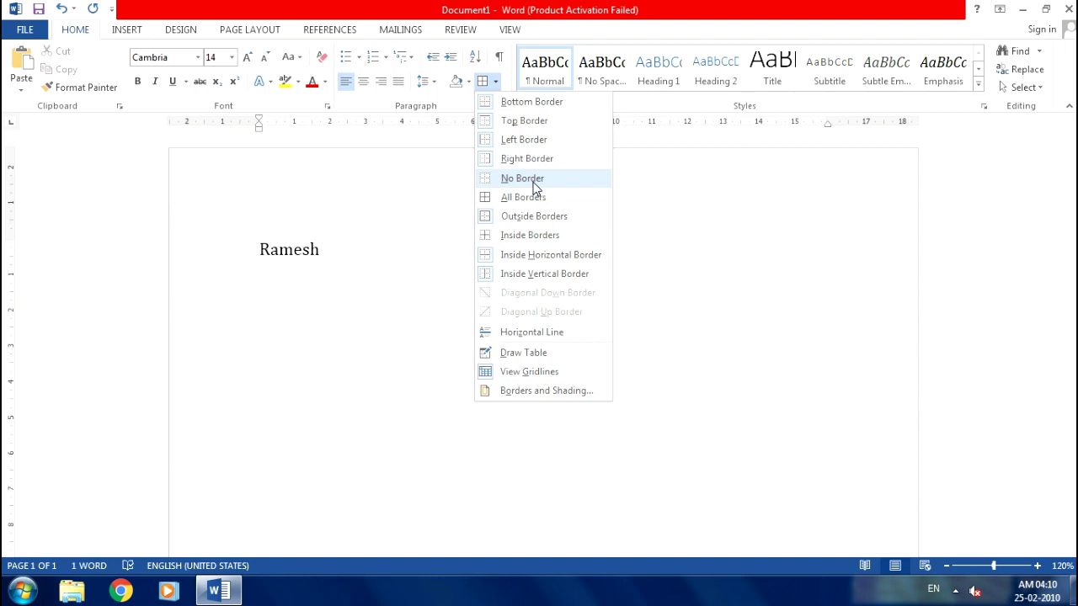
left_click(533, 183)
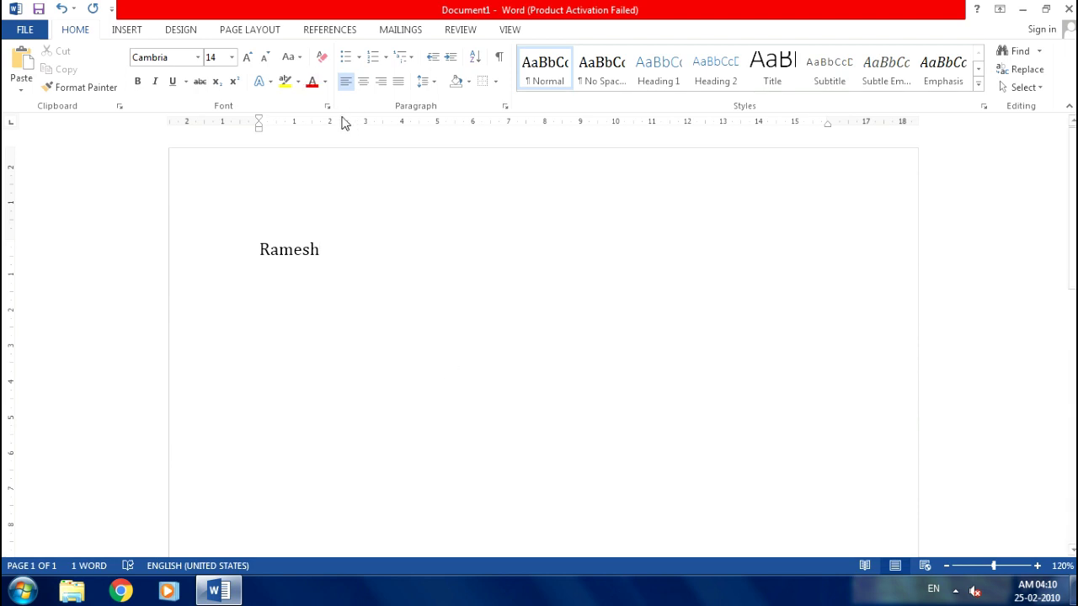
- Open Customize Keyboard from the ribbon options with the Home Tab commands listed
right_click(243, 27)
left_click(307, 77)
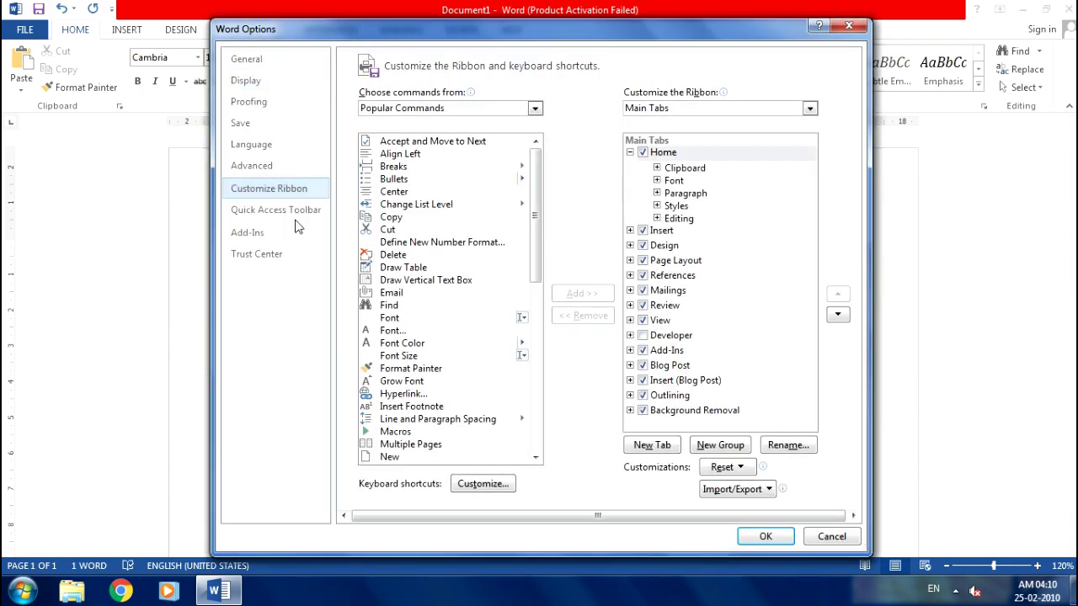
left_click(484, 484)
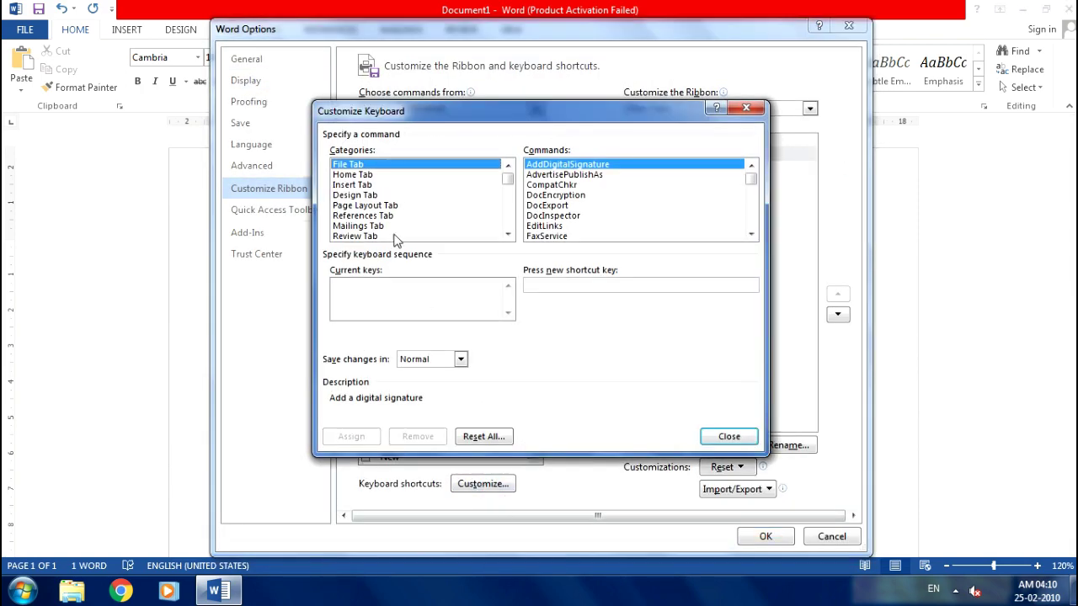
left_click(364, 175)
- Assign Ctrl+B,N to the BorderNone command and close the options windows
left_click(572, 206)
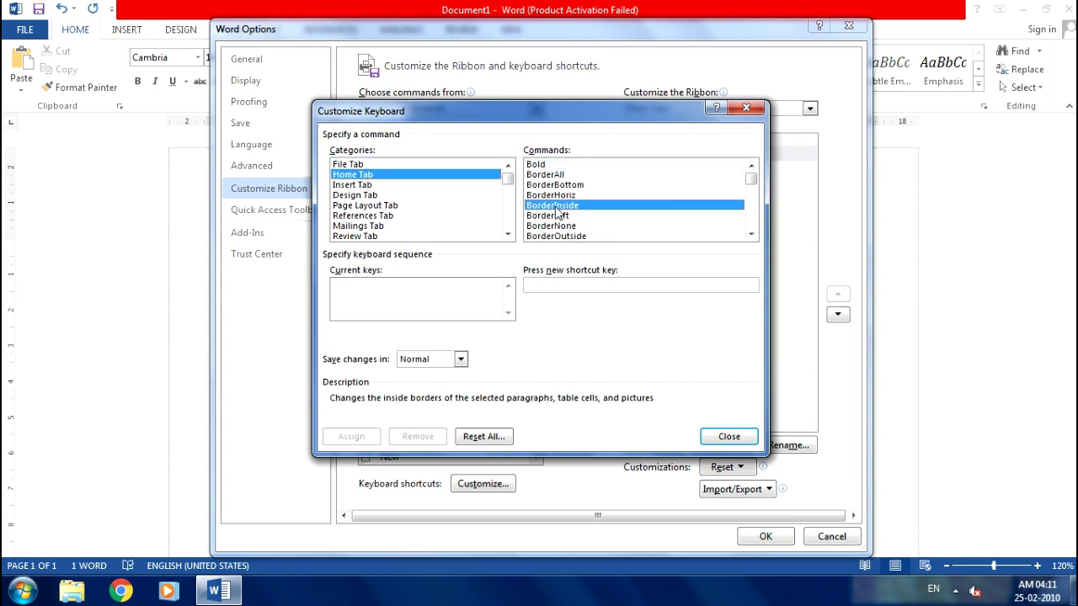
scroll(581, 223, "down", 1)
scroll(583, 227, "up", 1)
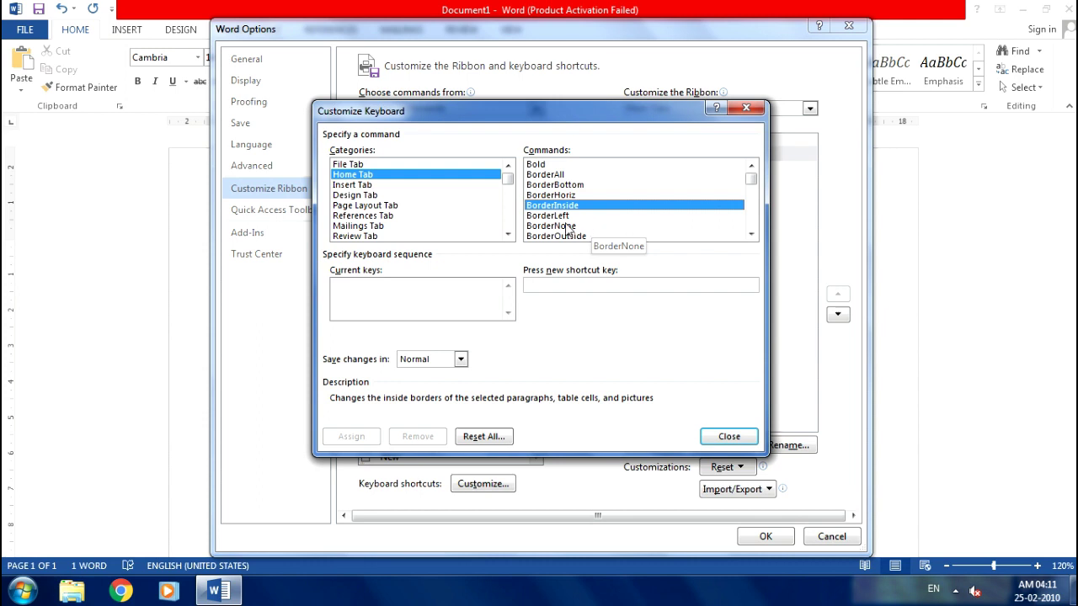
left_click(569, 226)
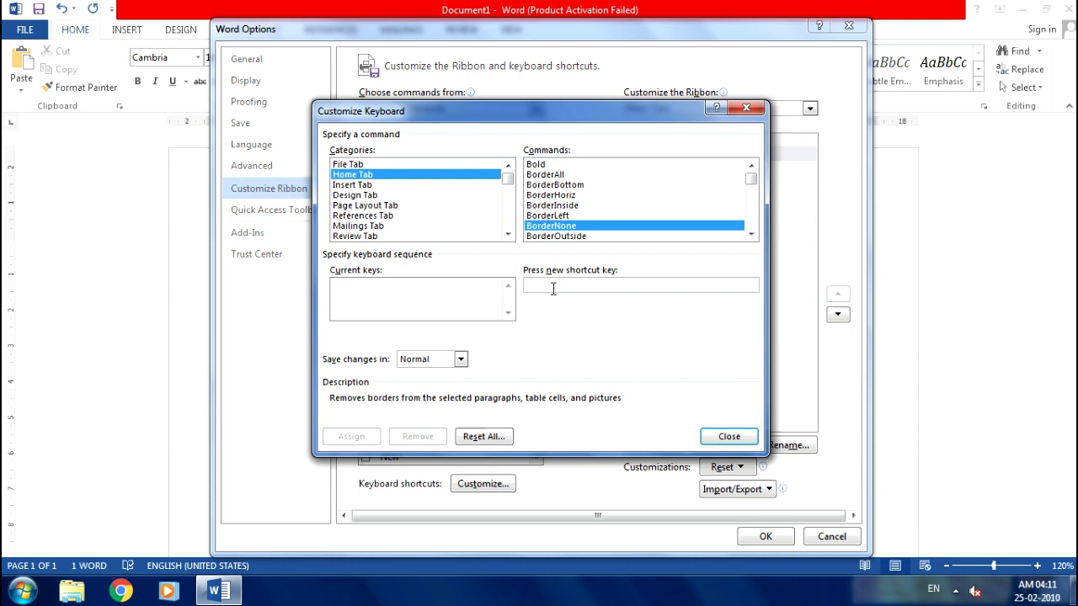
key("ctrl+b")
key("n")
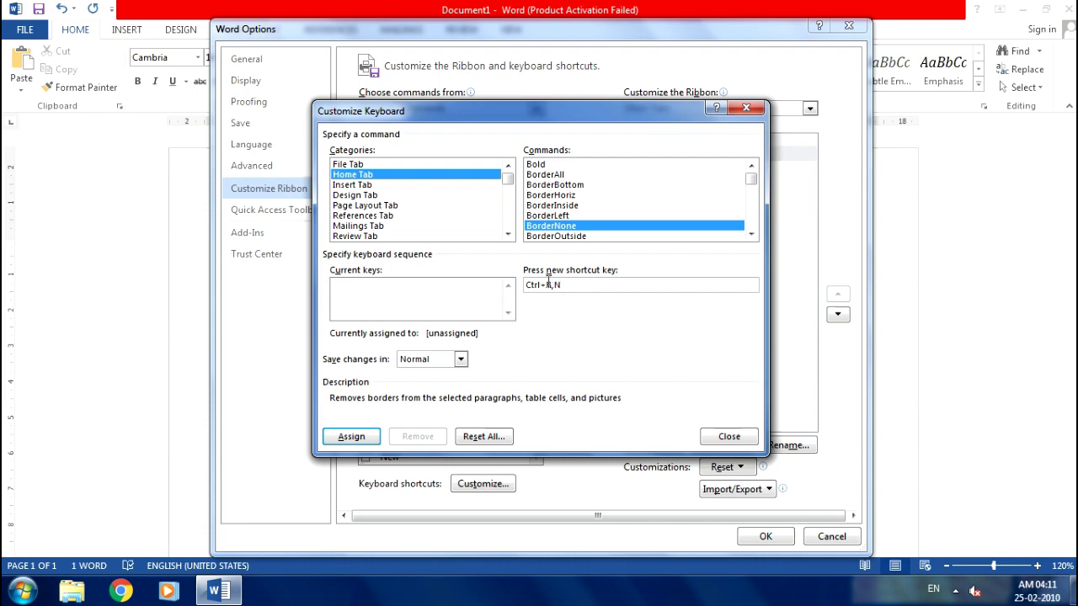
left_click(352, 437)
left_click(726, 436)
left_click(768, 536)
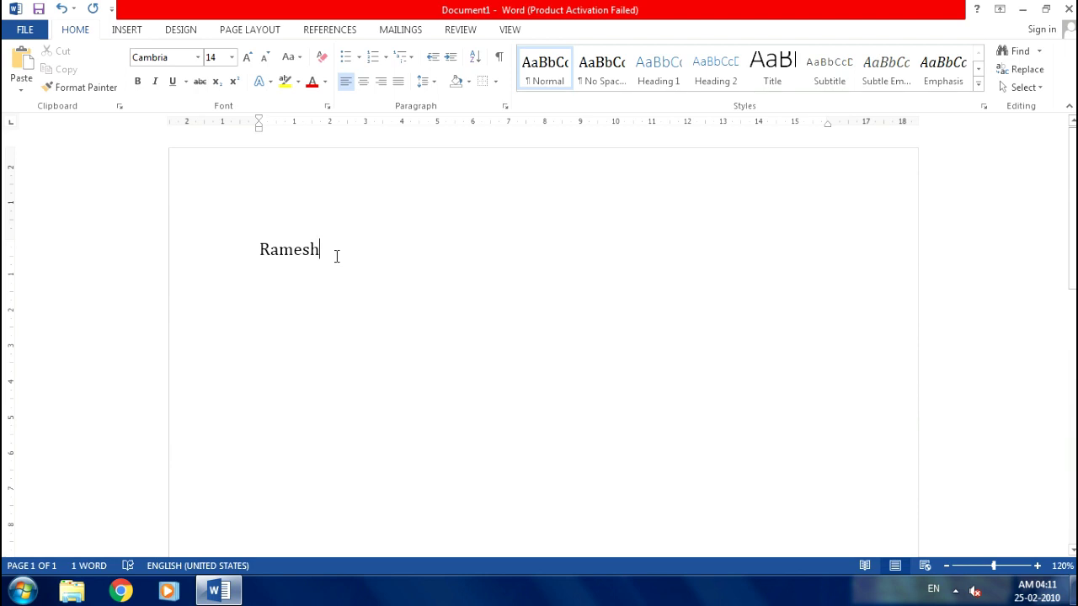
key("ctrl+b")
key("n")
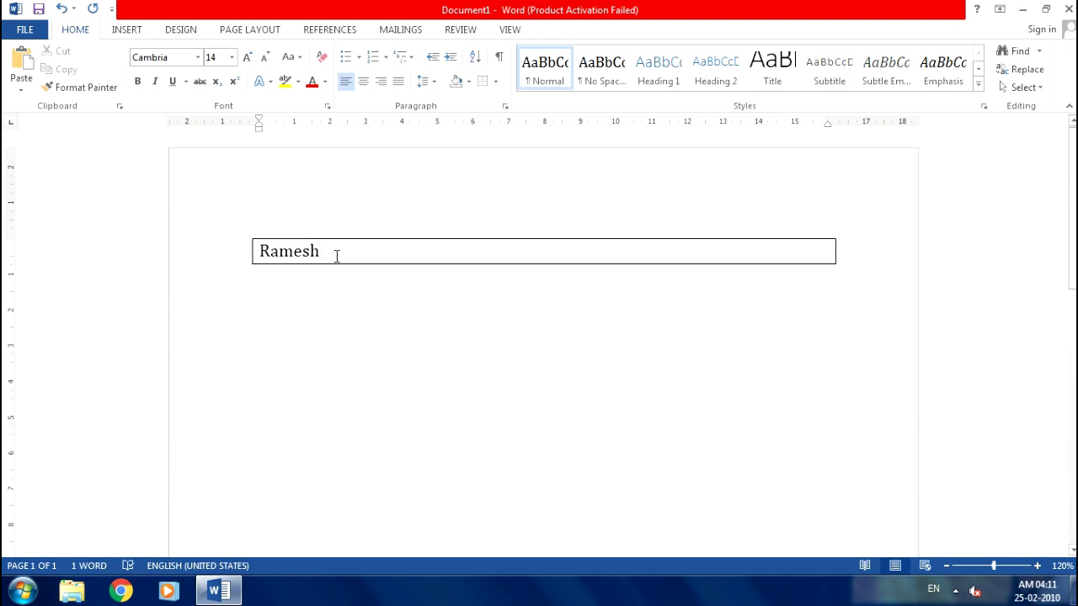
key("ctrl+z")
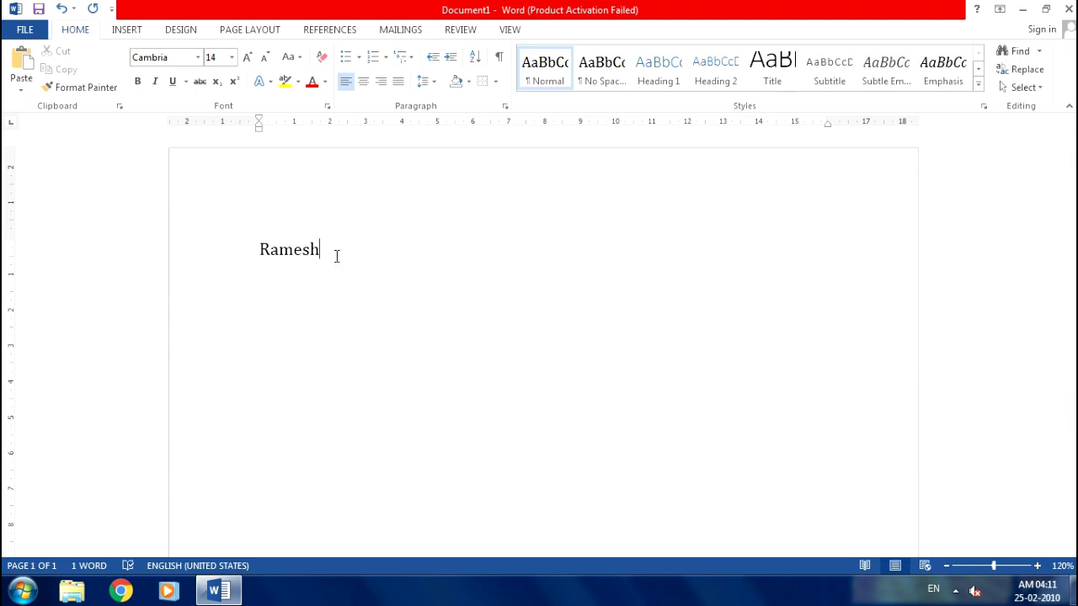
left_click(495, 81)
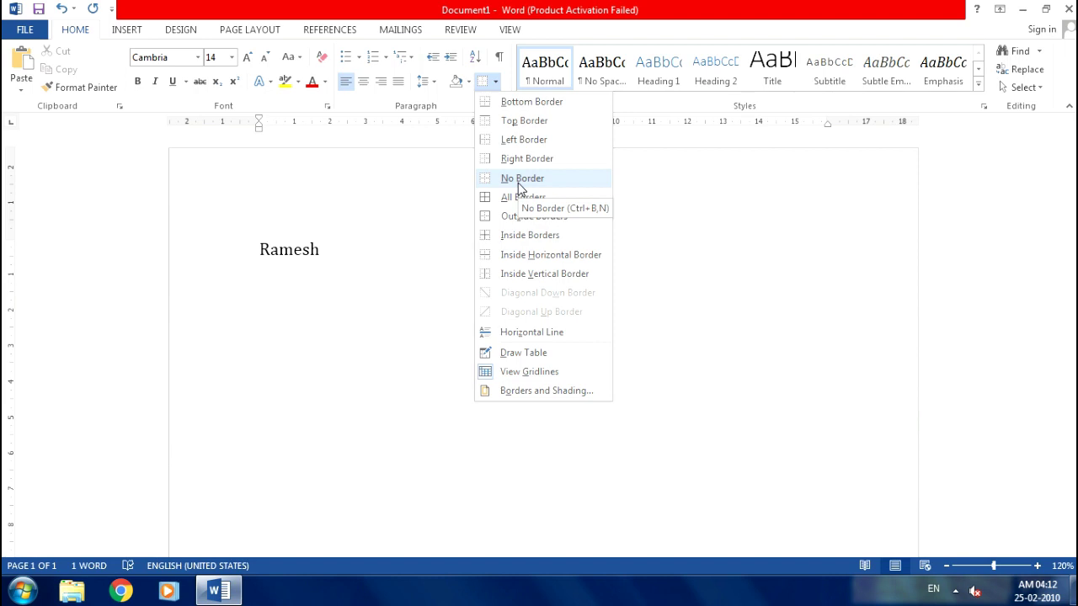
left_click(348, 273)
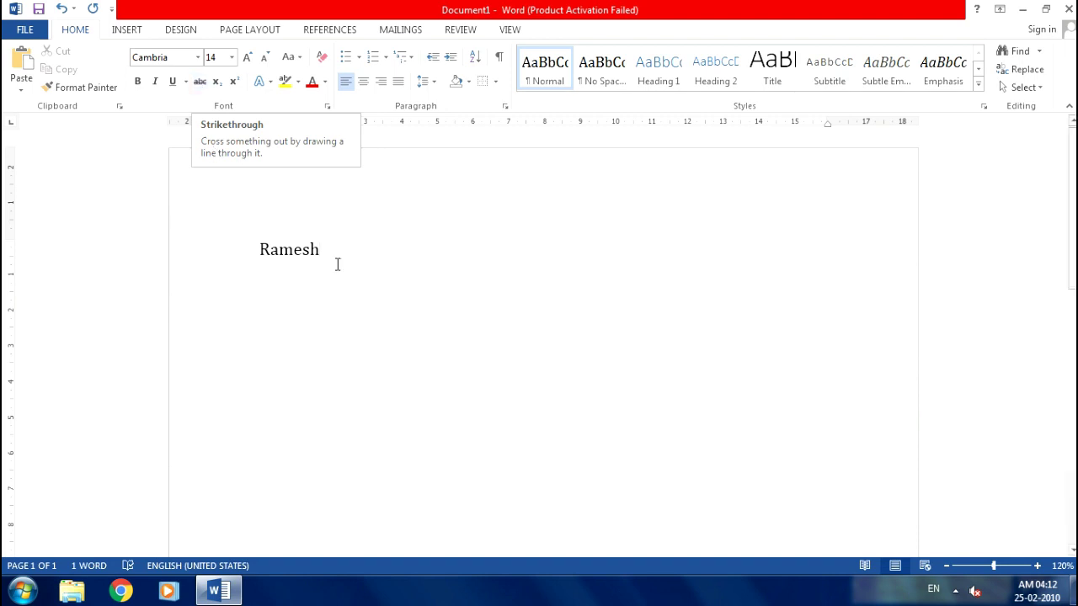
- Open Customize Keyboard from the ribbon options with the Home Tab commands listed
right_click(241, 33)
left_click(295, 81)
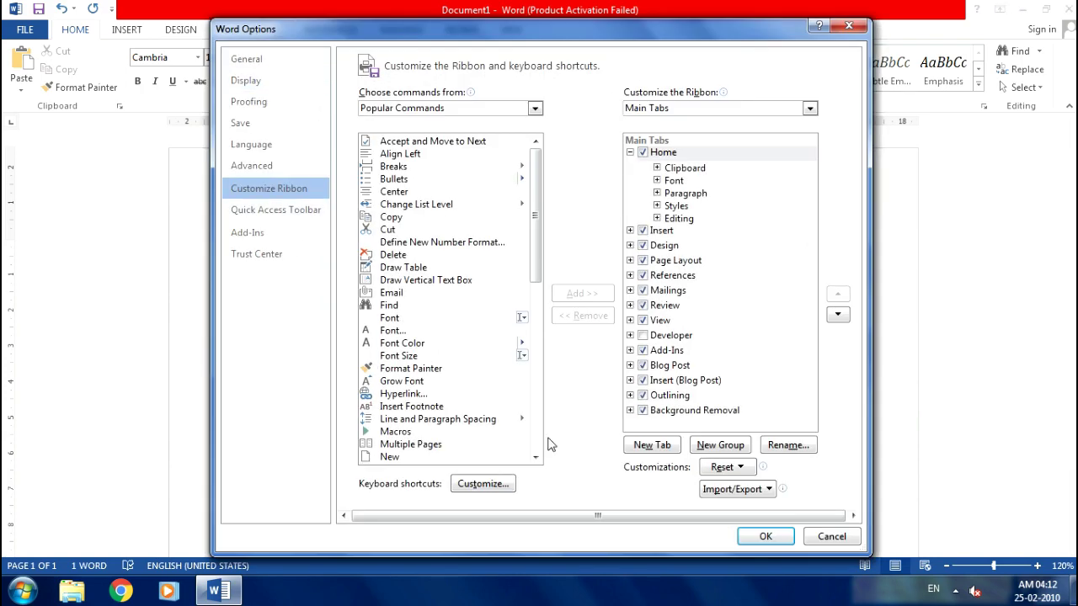
left_click(463, 483)
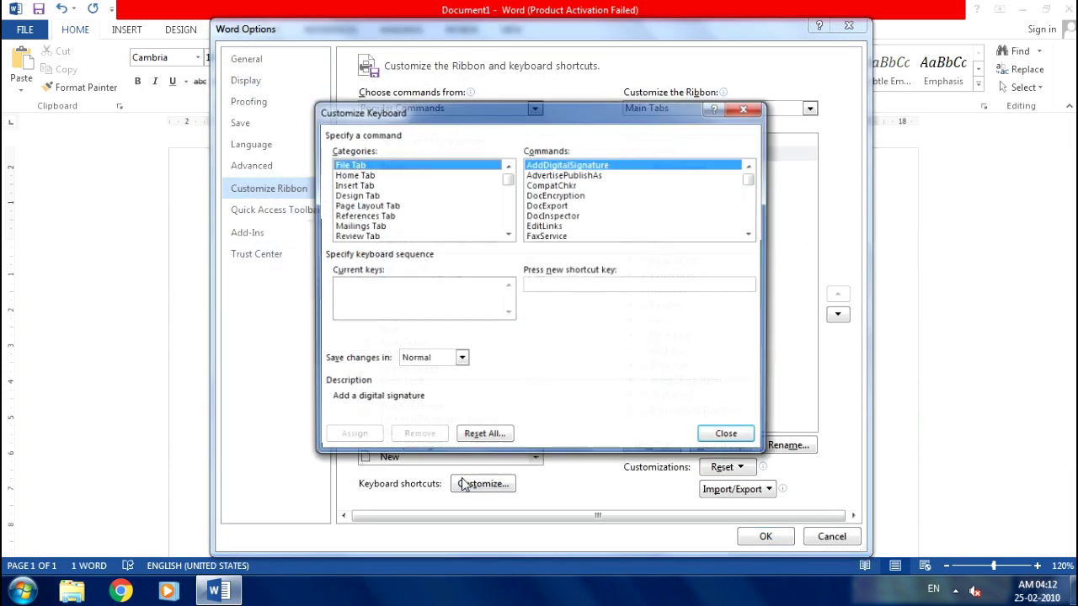
left_click(352, 175)
- Assign Ctrl+S,T to the Strikethrough command and close the Customize Keyboard window
left_click(587, 214)
scroll(587, 212, "down", 3)
scroll(581, 220, "down", 3)
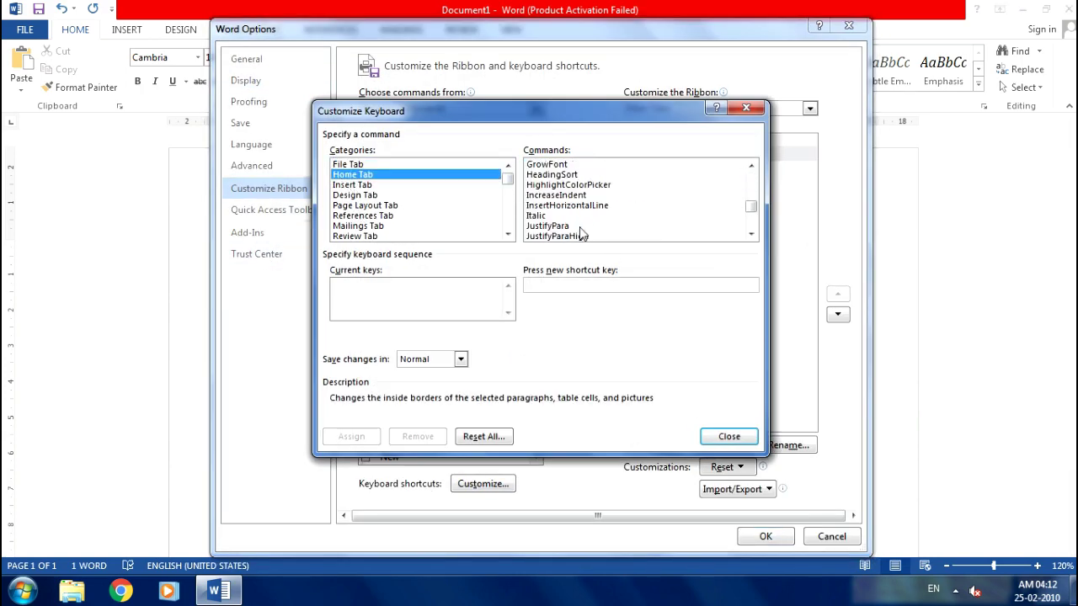
scroll(576, 225, "down", 3)
scroll(570, 229, "down", 3)
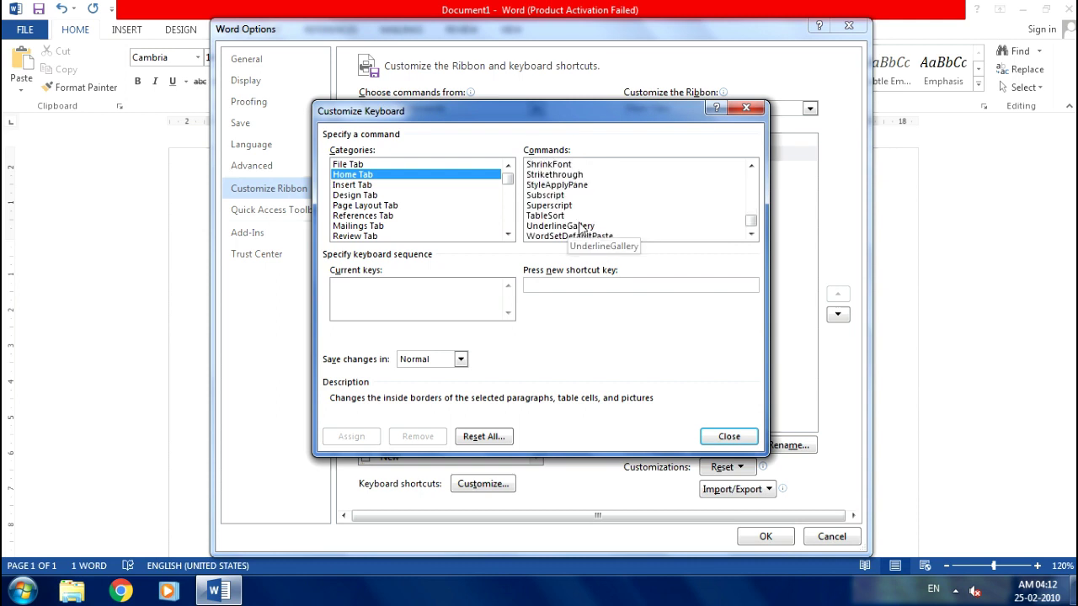
scroll(578, 226, "up", 1)
left_click(560, 206)
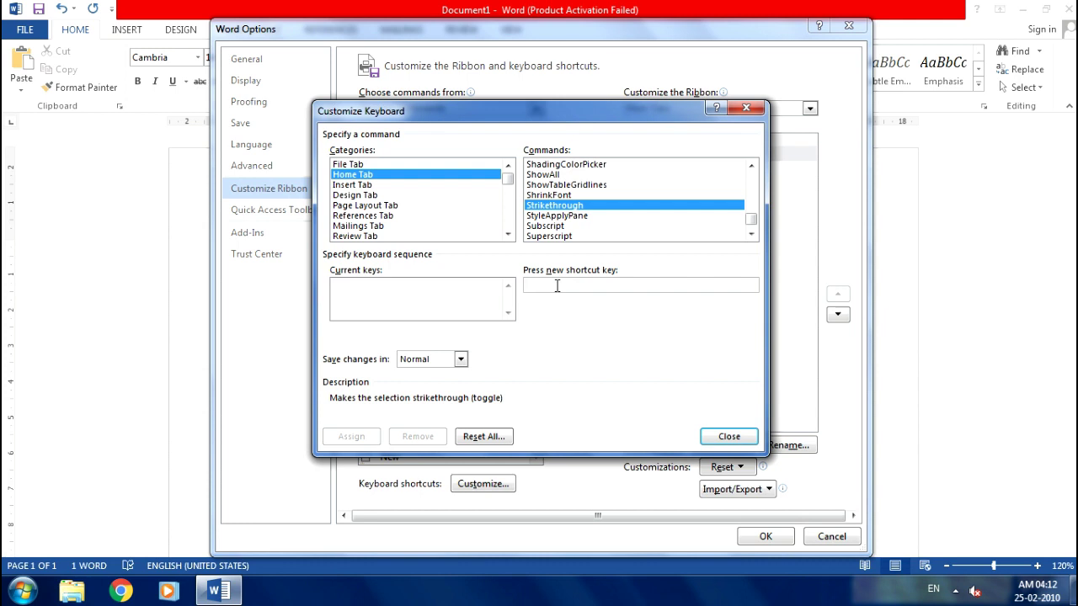
key("ctrl+s")
key("t")
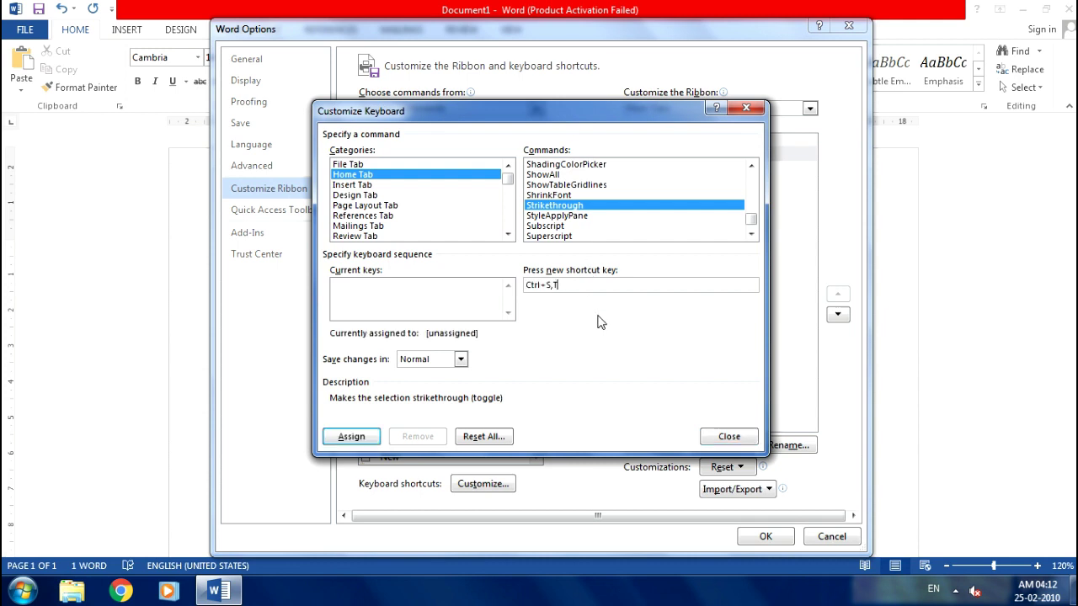
left_click(351, 436)
left_click(726, 437)
- Close Word Options, then strike through the name and enlarge it to 72 pt
left_click(764, 536)
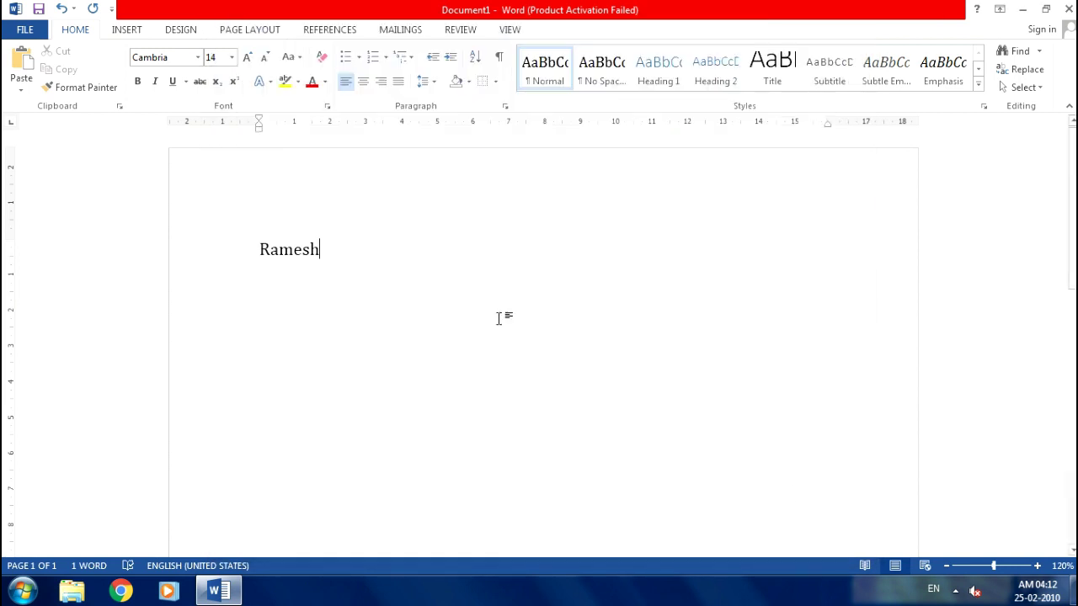
left_click(196, 247)
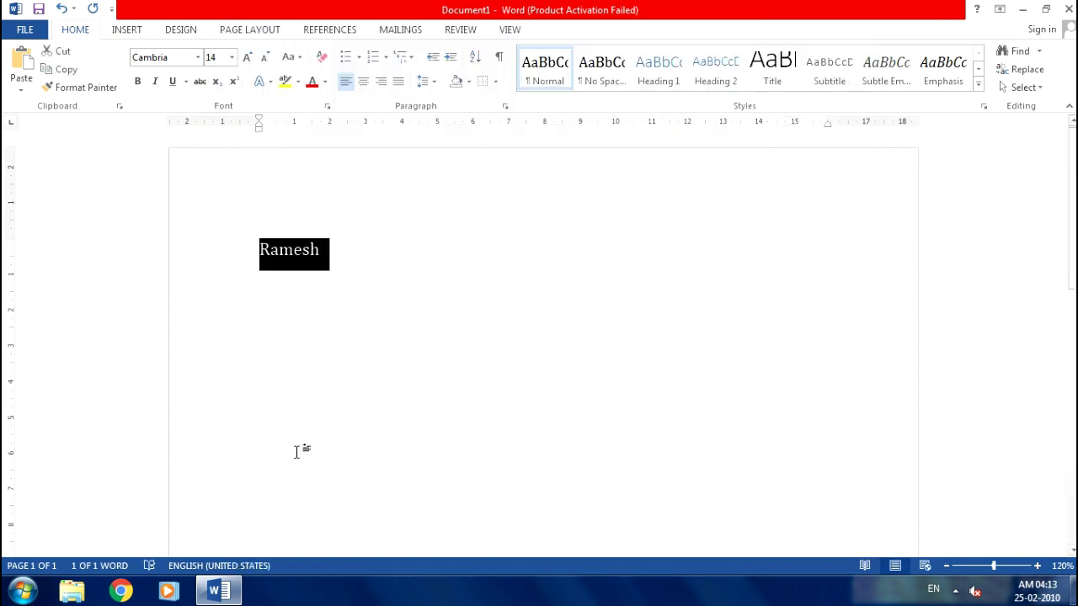
key("ctrl+shift+x")
key("ctrl+shift+period")
key("ctrl+shift+period")
key("ctrl+shift+period")
key("ctrl+shift+period")
key("ctrl+shift+period")
key("ctrl+shift+period")
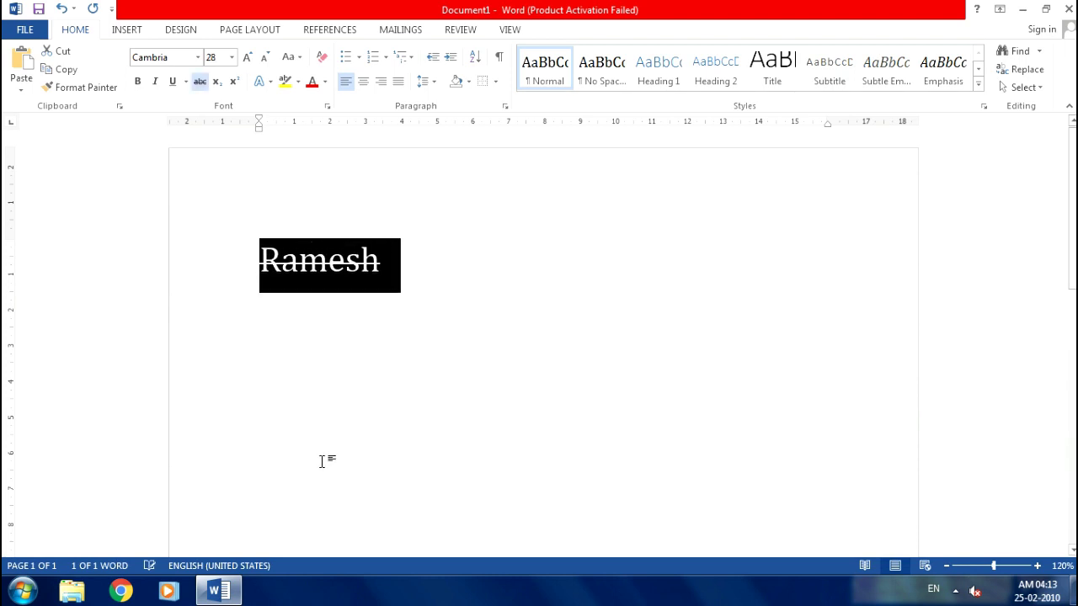
key("ctrl+shift+period")
key("ctrl+shift+period")
key("ctrl+shift+period")
- Reselect the name, remove its strikethrough, and delete it
left_click(436, 278)
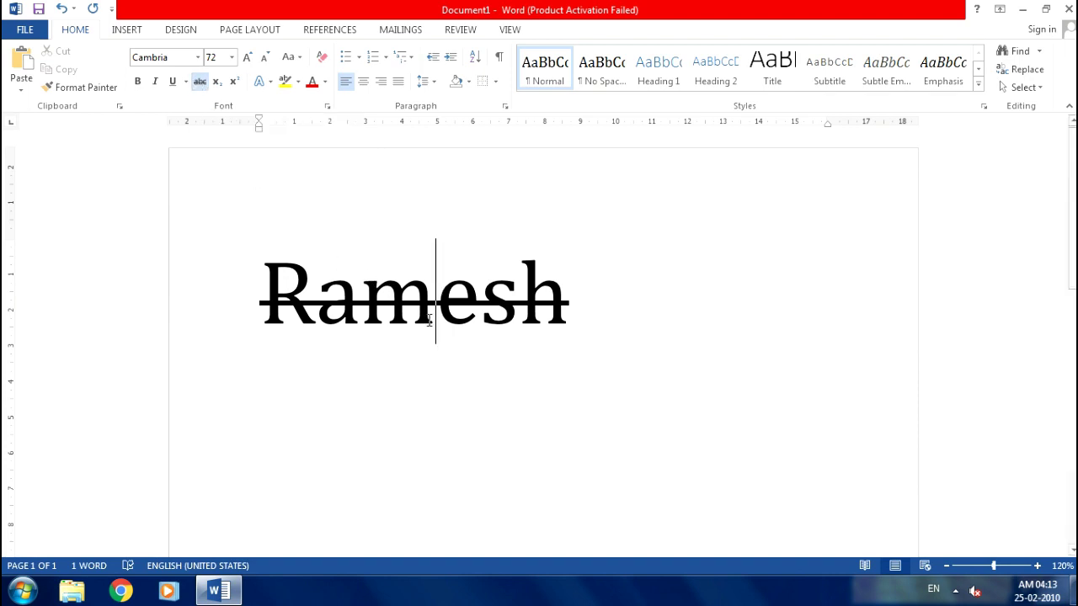
left_click(241, 285)
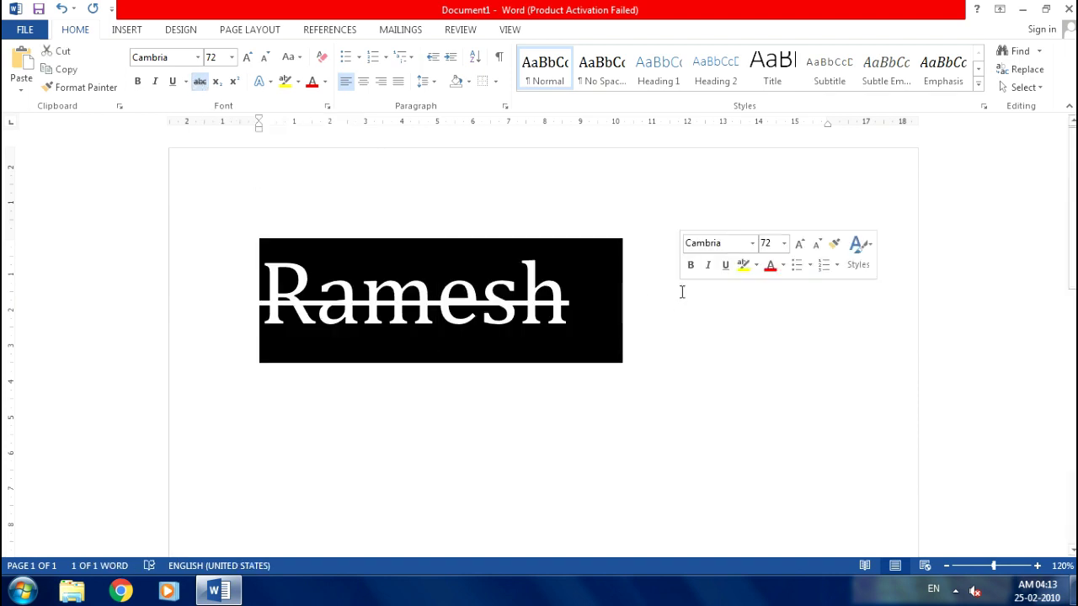
key("ctrl+t")
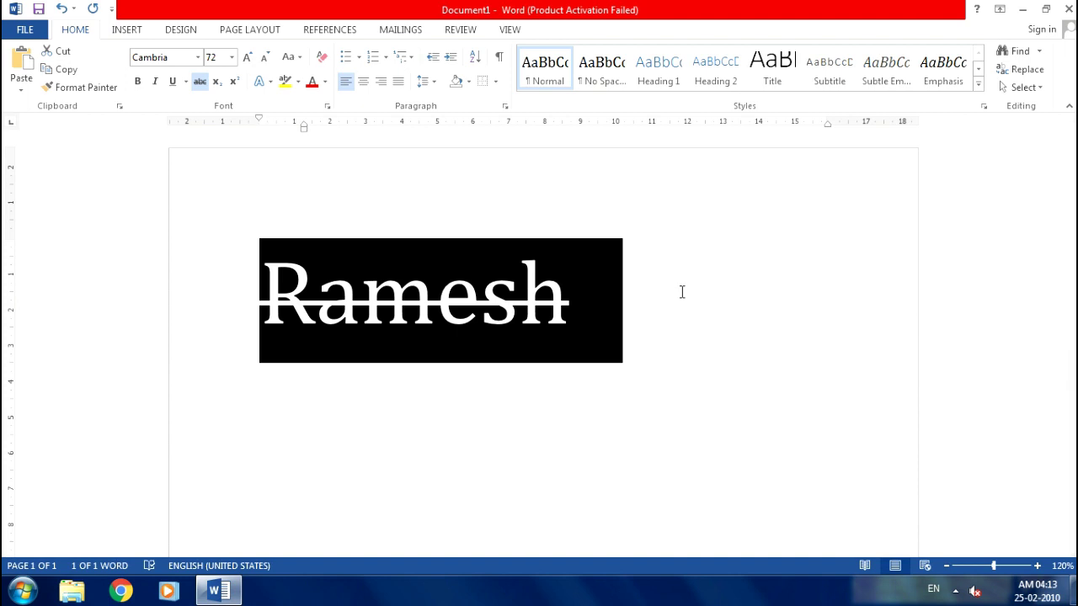
key("ctrl+z")
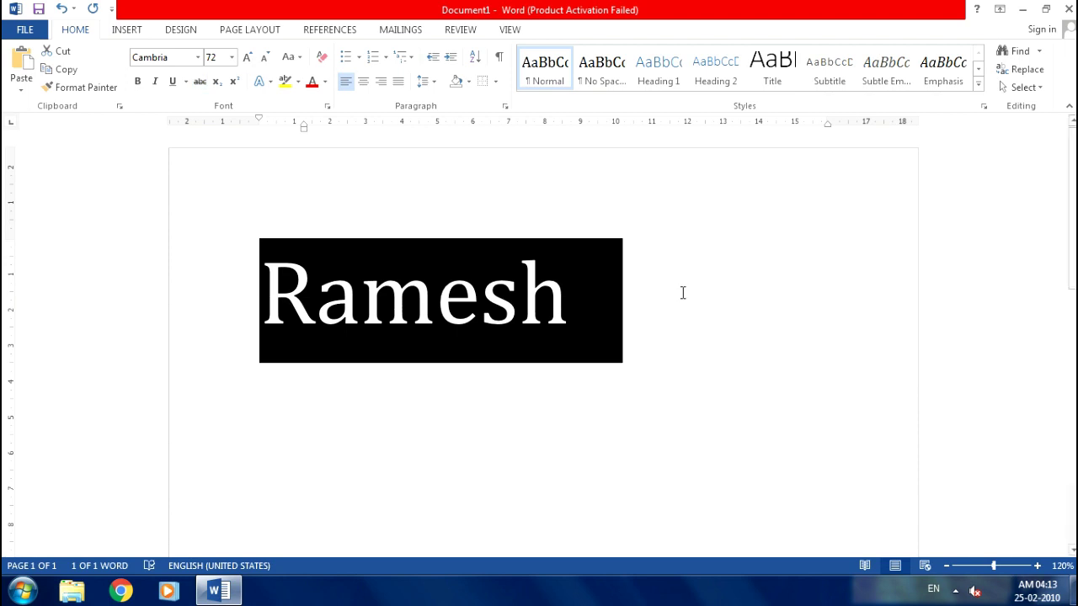
key("Delete")
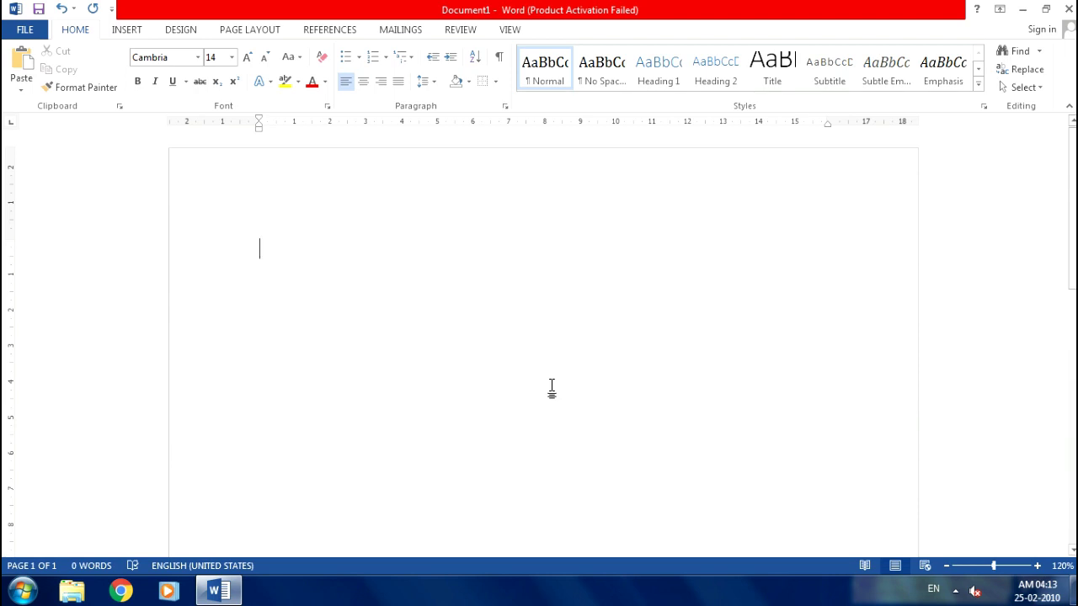
- Restore the deleted name and make it italic red text on gold shading
key("ctrl+z")
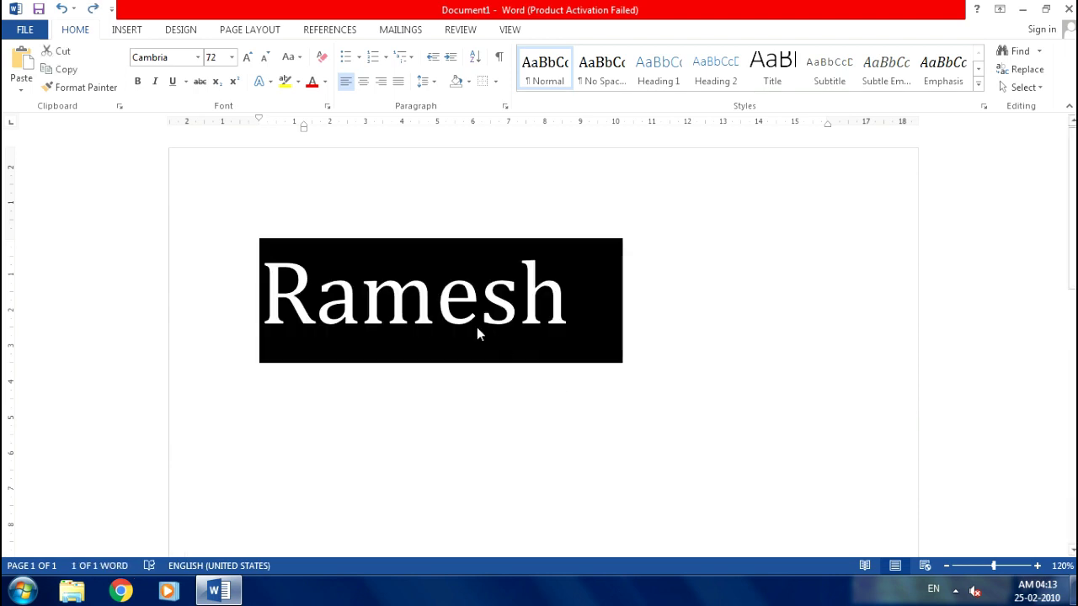
key("ctrl+i")
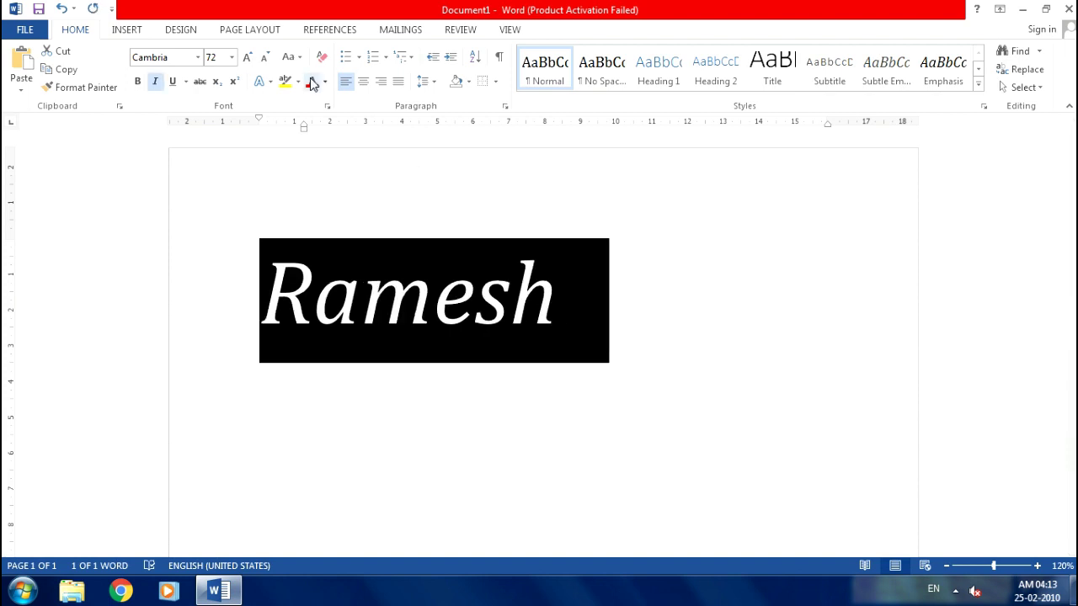
left_click(312, 81)
left_click(469, 82)
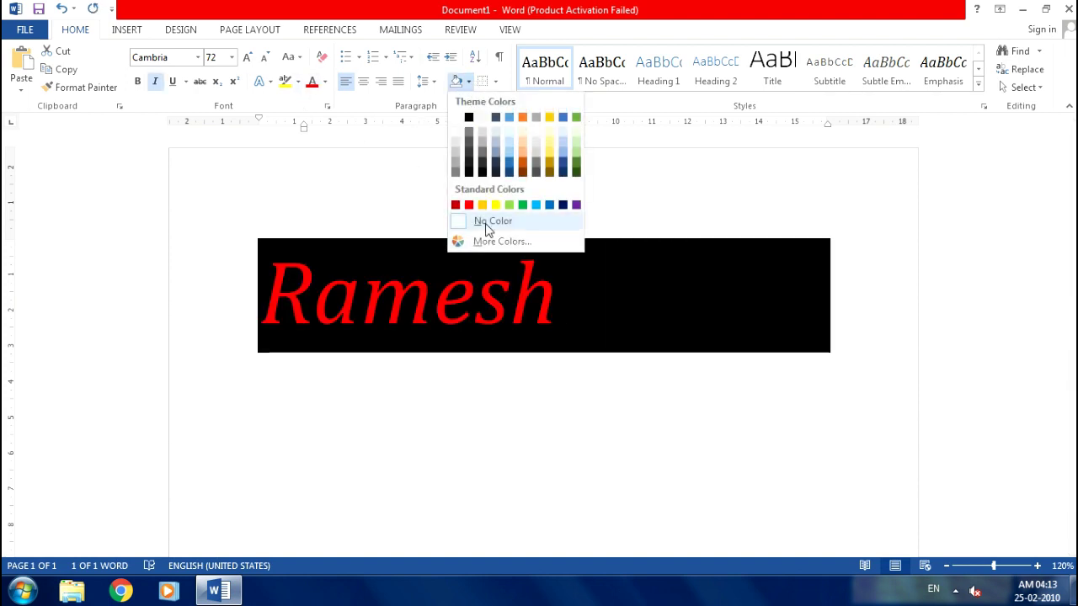
left_click(491, 208)
left_click(469, 440)
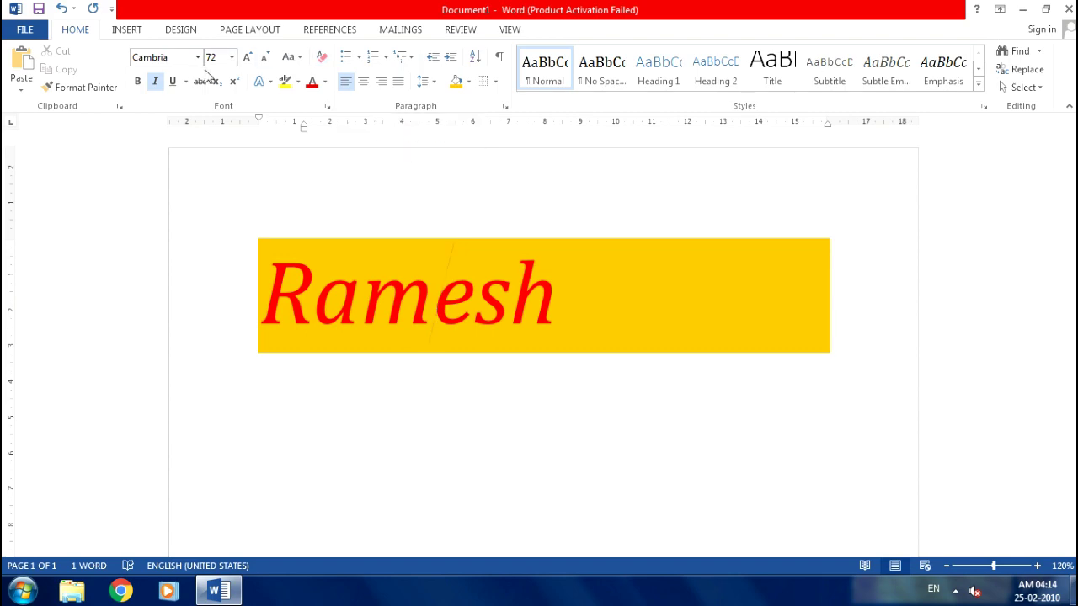
- Assign the shortcut Ctrl+C,F to the Home Tab ClearAllFormatting command and close Word Options
right_click(245, 31)
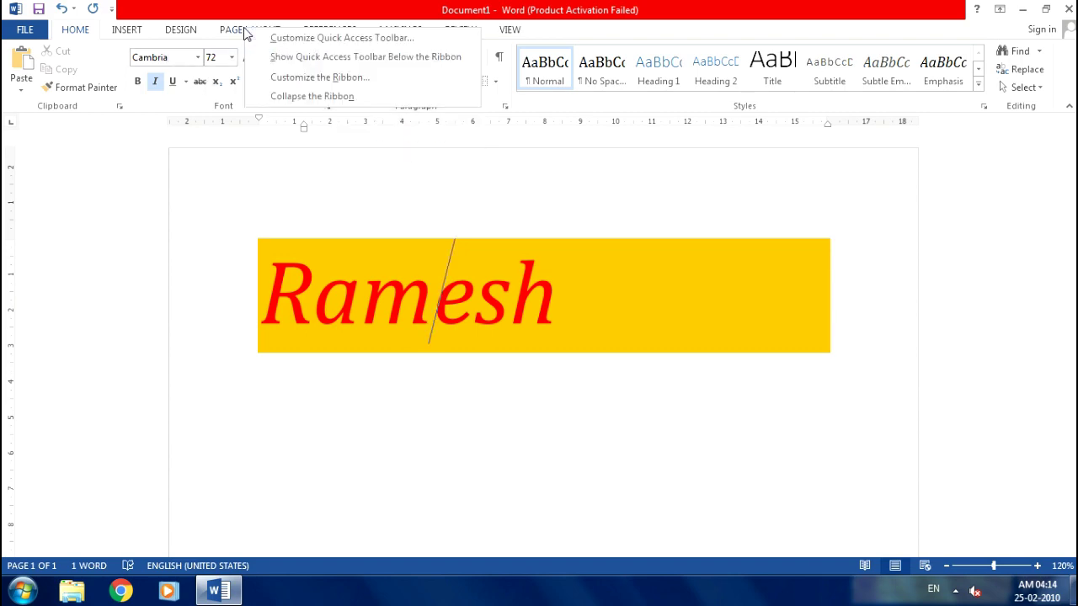
left_click(293, 77)
left_click(478, 488)
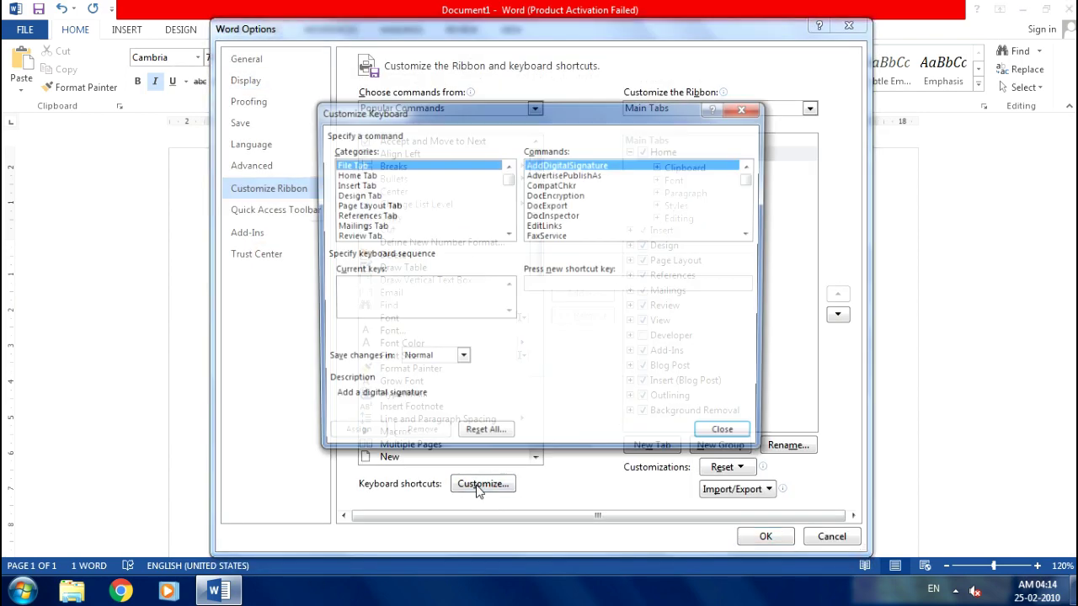
left_click(354, 176)
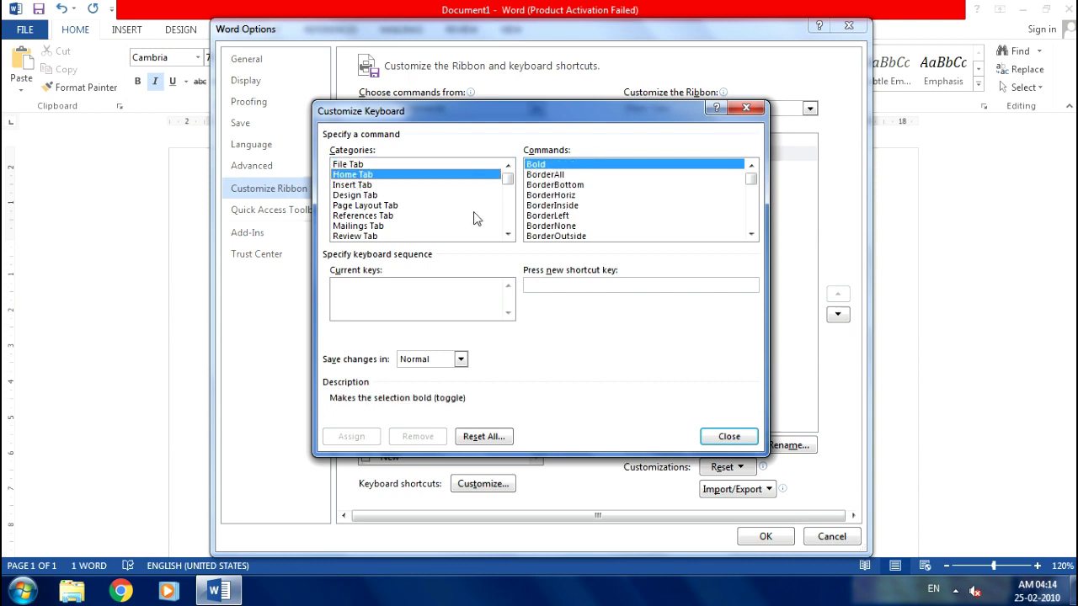
scroll(570, 218, "down", 3)
left_click(570, 216)
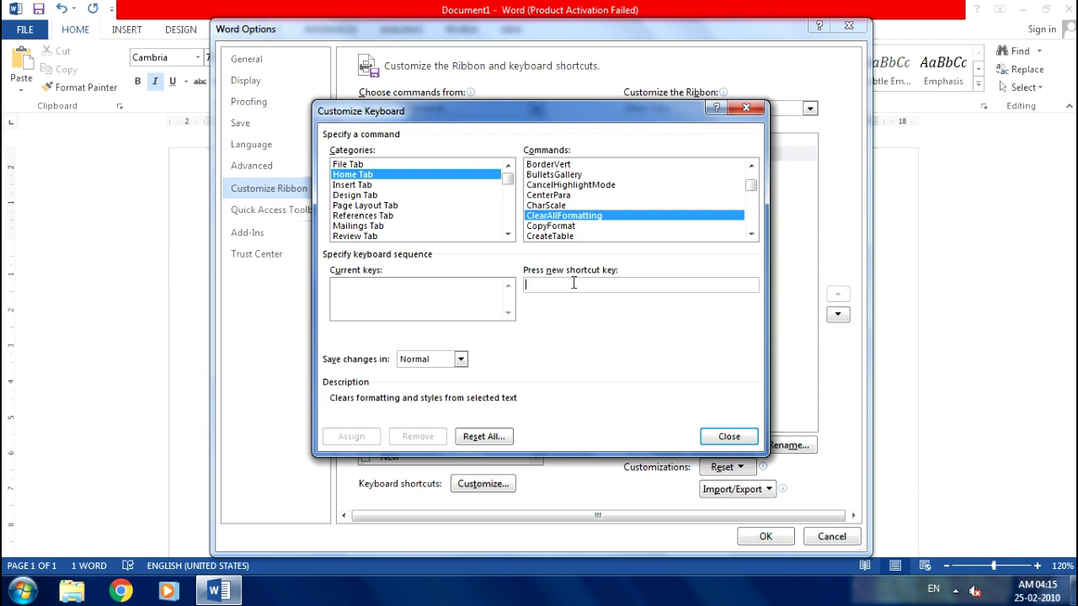
key("ctrl+c")
key("f")
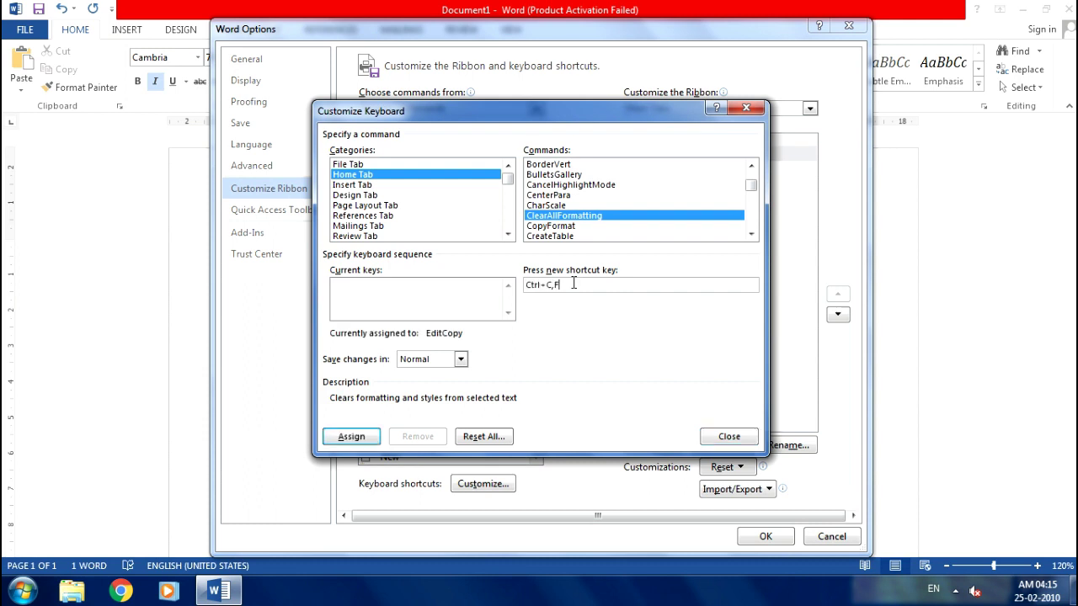
left_click(352, 437)
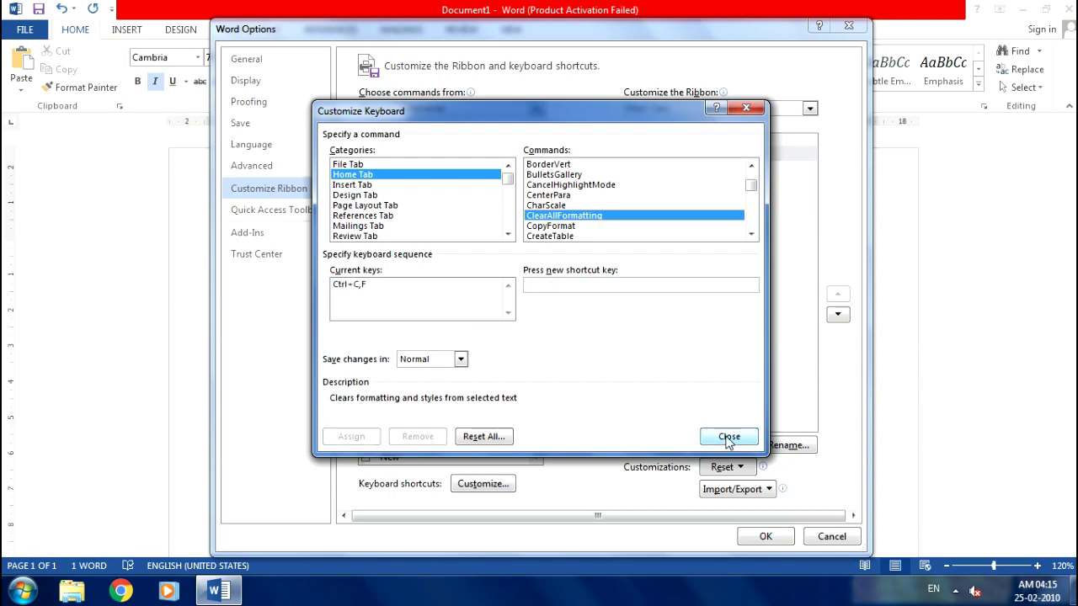
left_click(728, 437)
left_click(763, 536)
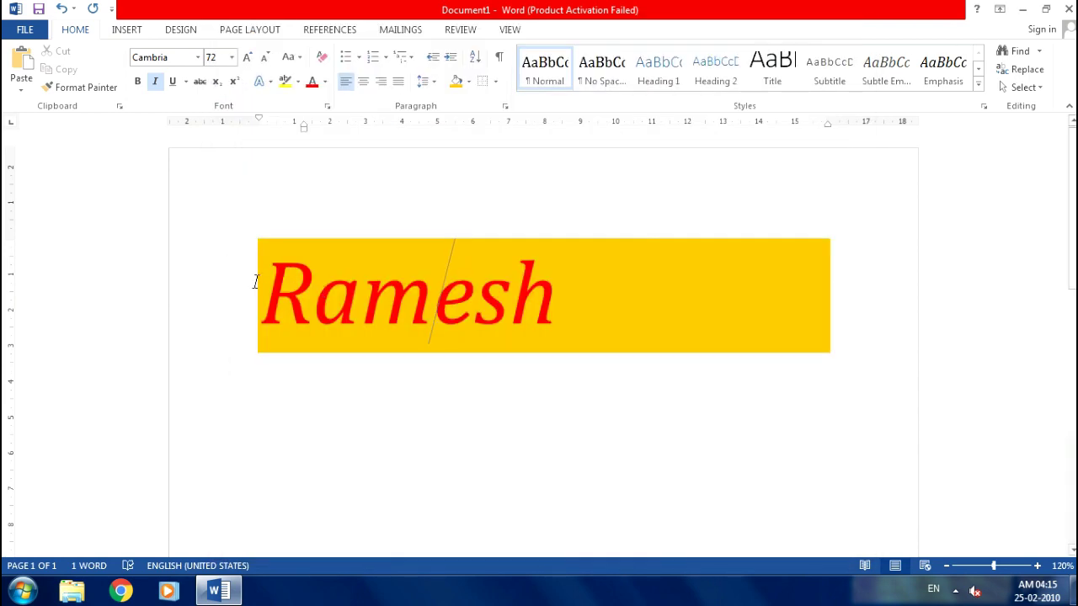
- Clear all formatting from the name with Ctrl+C,F, then select and delete it
left_click_drag(255, 282, 854, 309)
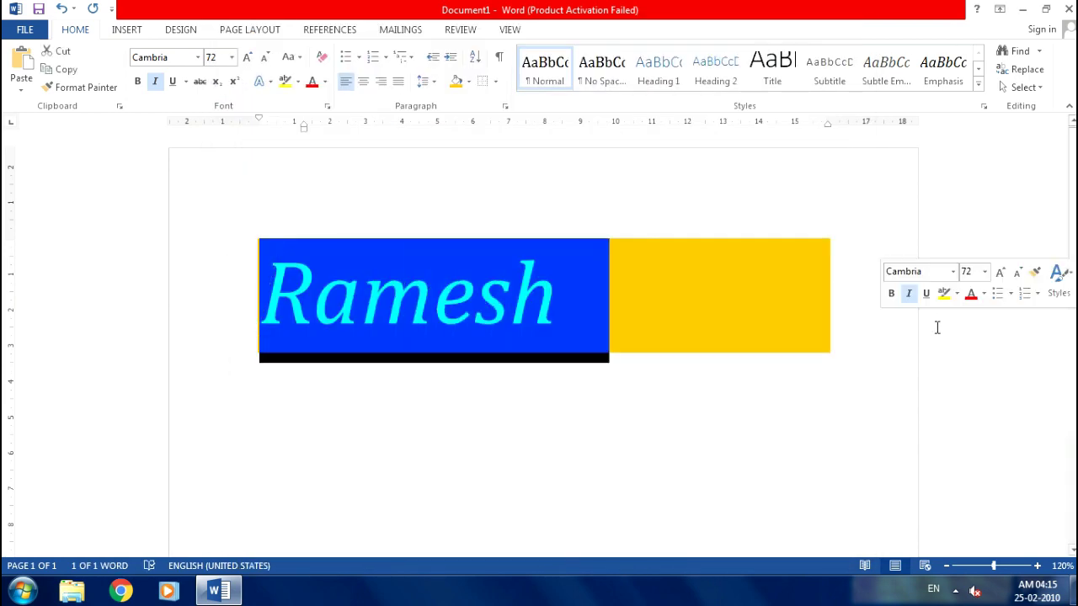
key("ctrl+c")
key("f")
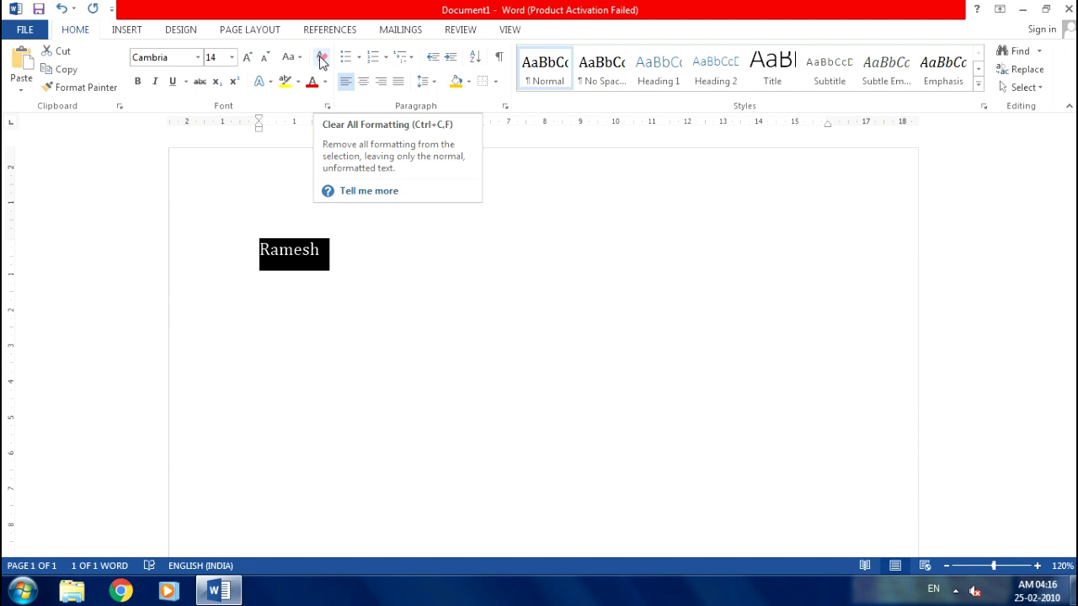
left_click(325, 277)
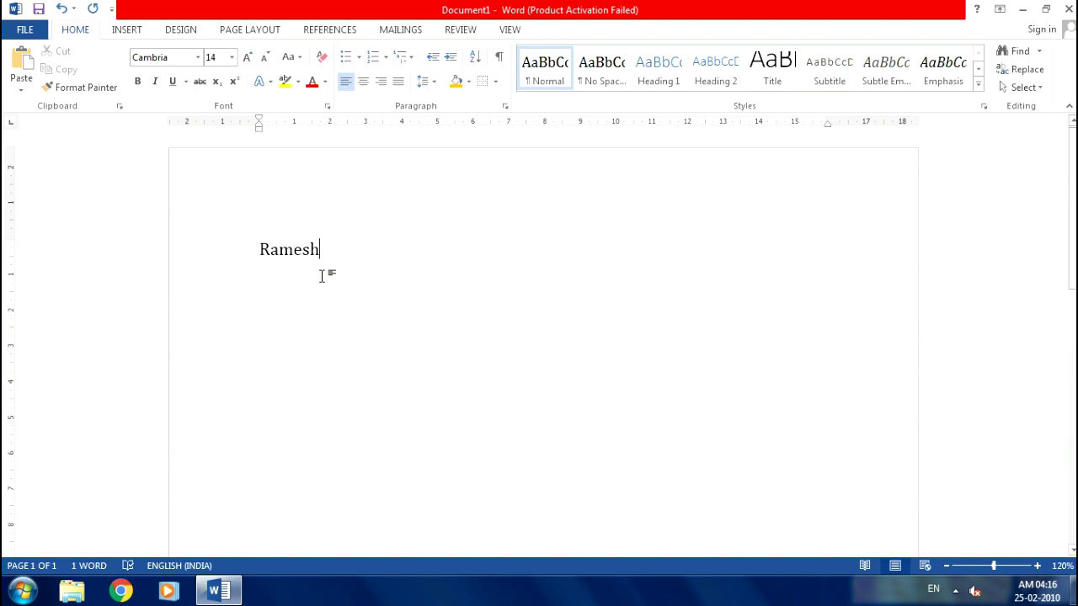
left_click_drag(320, 249, 231, 244)
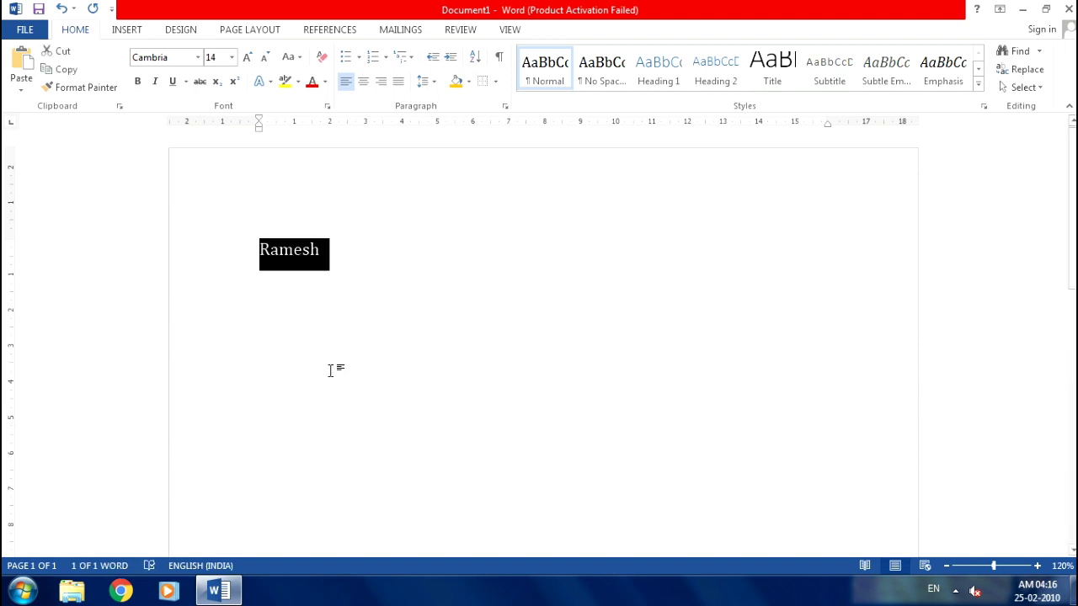
key("Delete")
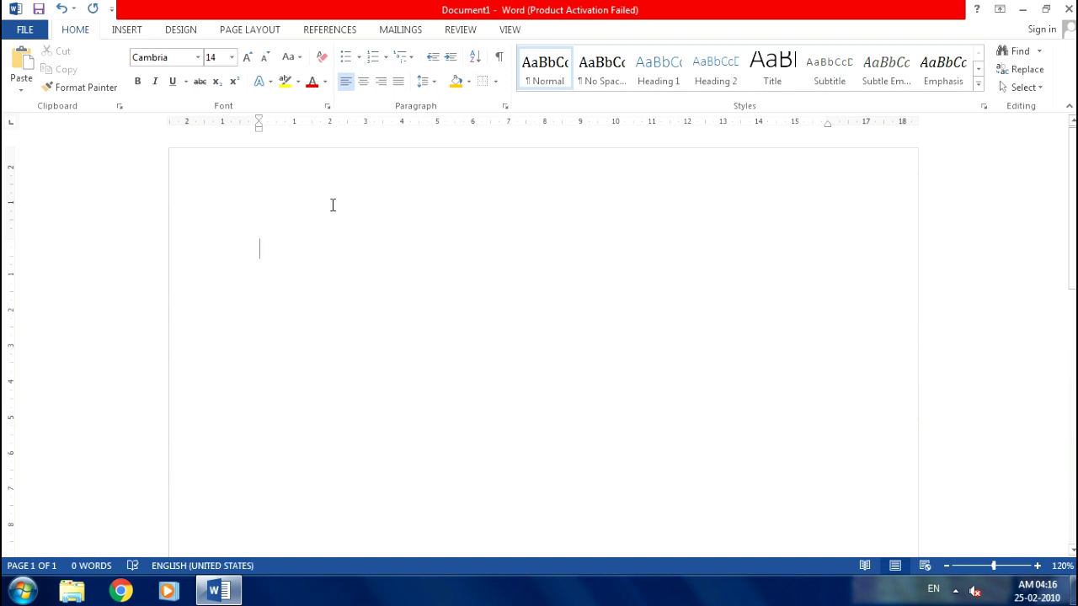
- Retype the name, then select and delete it again
type("Ramesh")
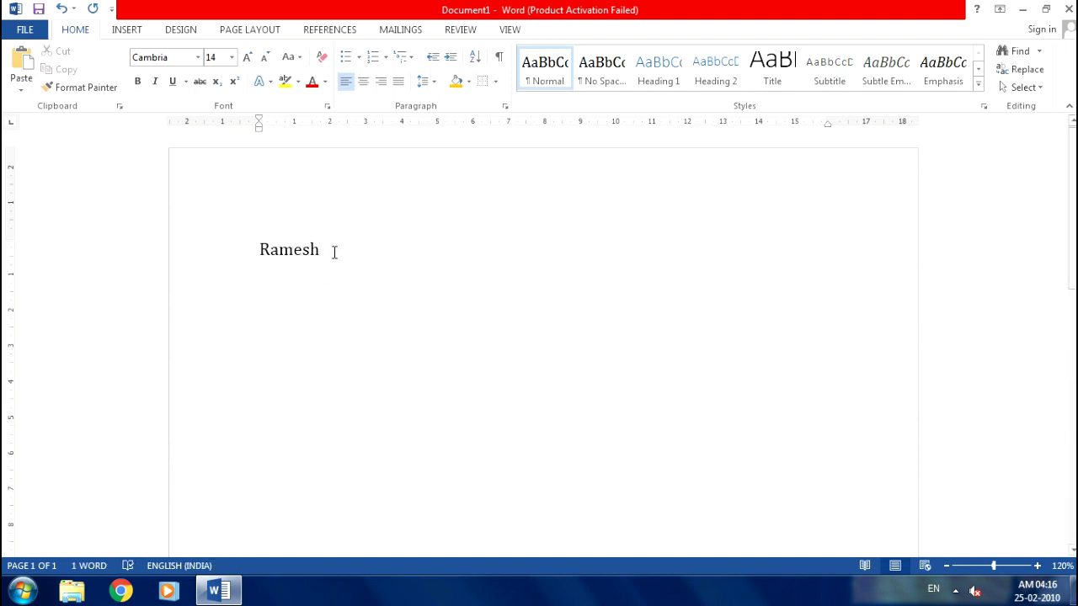
left_click_drag(334, 250, 230, 244)
key("Delete")
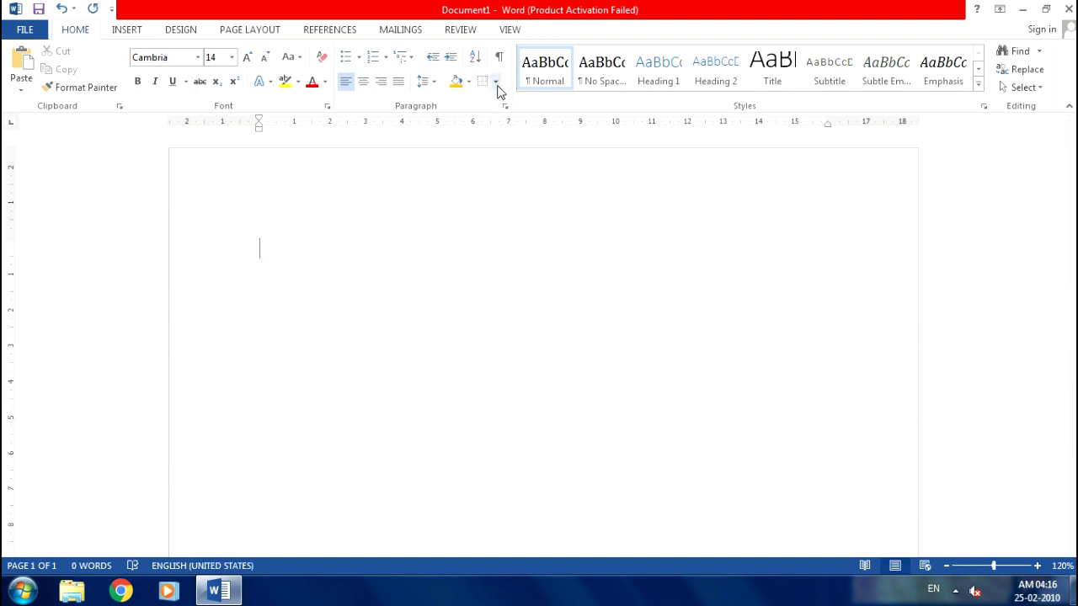
- Draw a test table freehand with Borders > Draw Table, then undo it
left_click(496, 83)
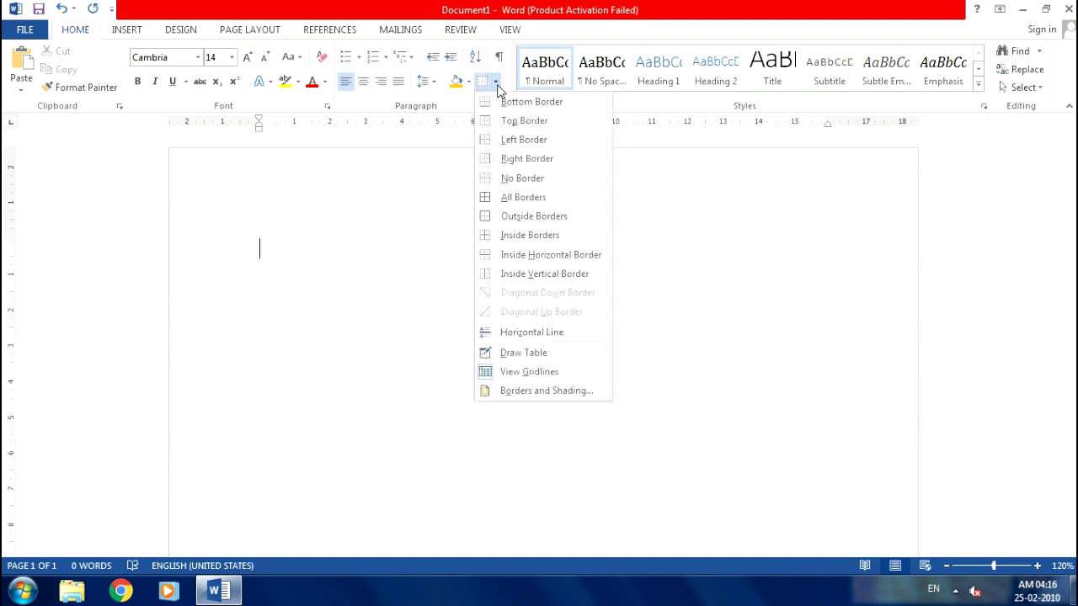
left_click(516, 355)
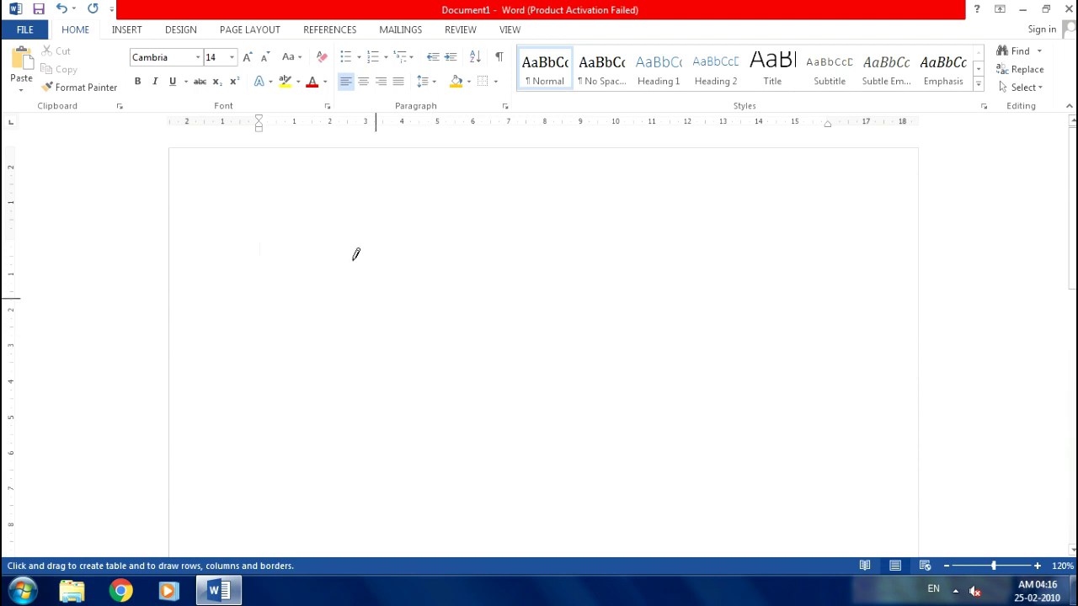
left_click_drag(331, 239, 558, 429)
key("ctrl+z")
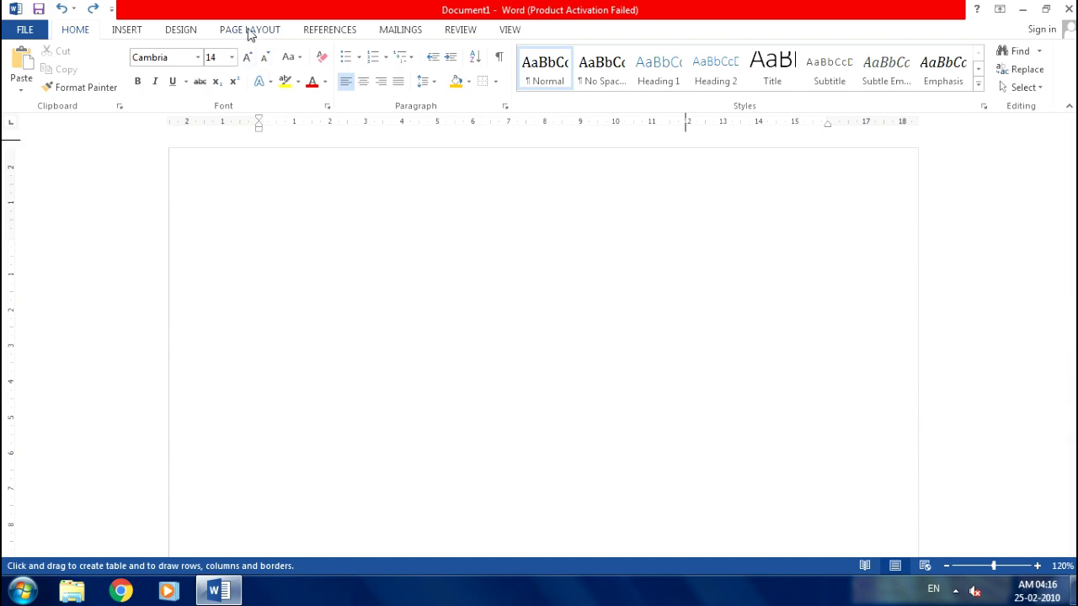
- Open the Customize Keyboard window from the ribbon customization options
right_click(248, 34)
left_click(299, 77)
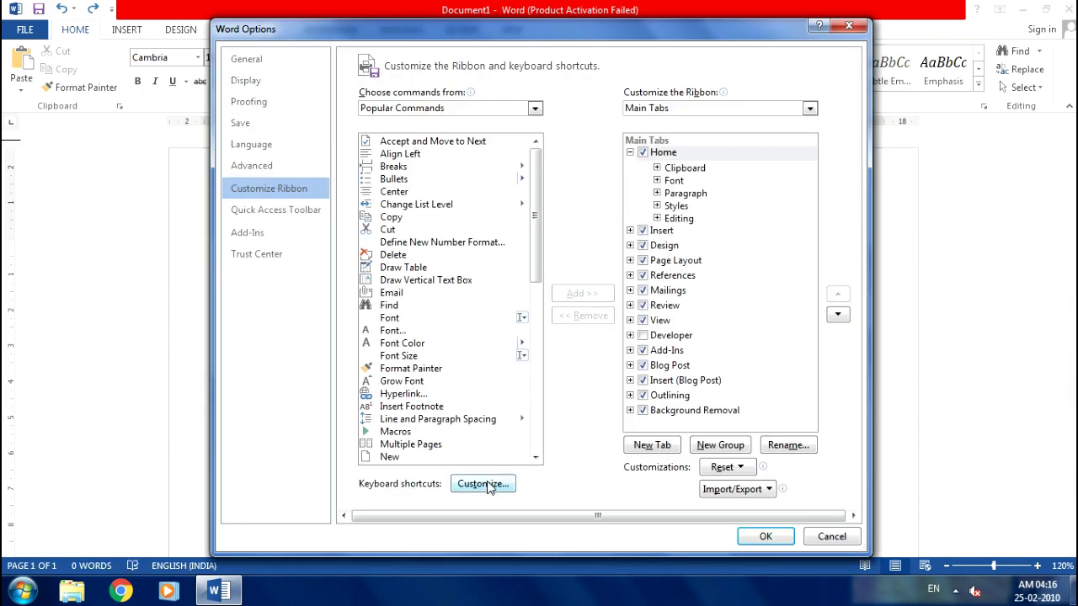
left_click(480, 484)
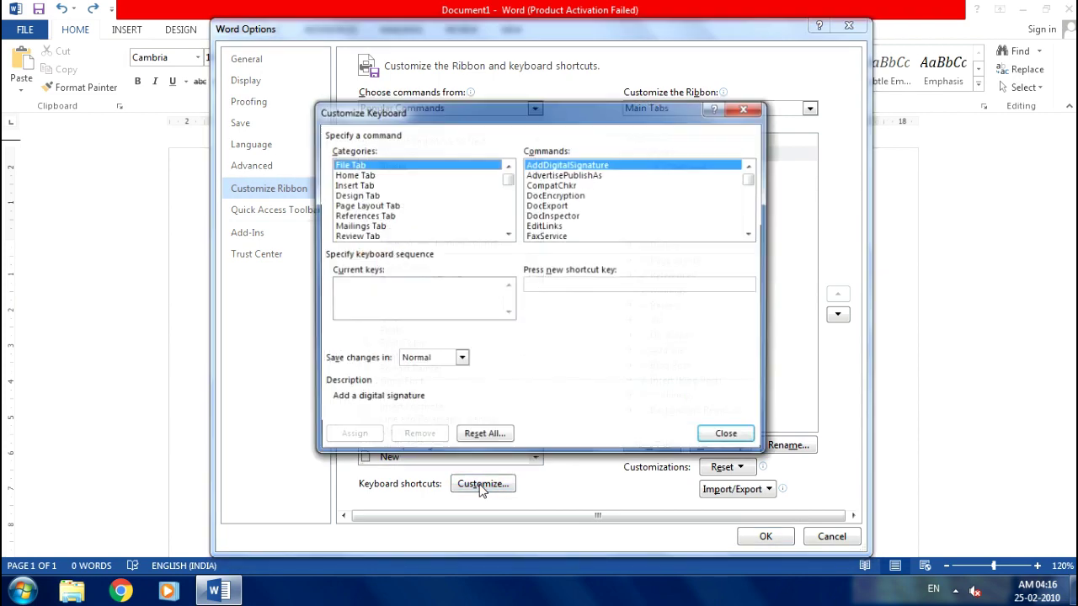
- Select the CreateTable command in the Home Tab category
left_click(360, 175)
left_click(593, 216)
scroll(564, 210, "down", 10)
scroll(564, 211, "up", 5)
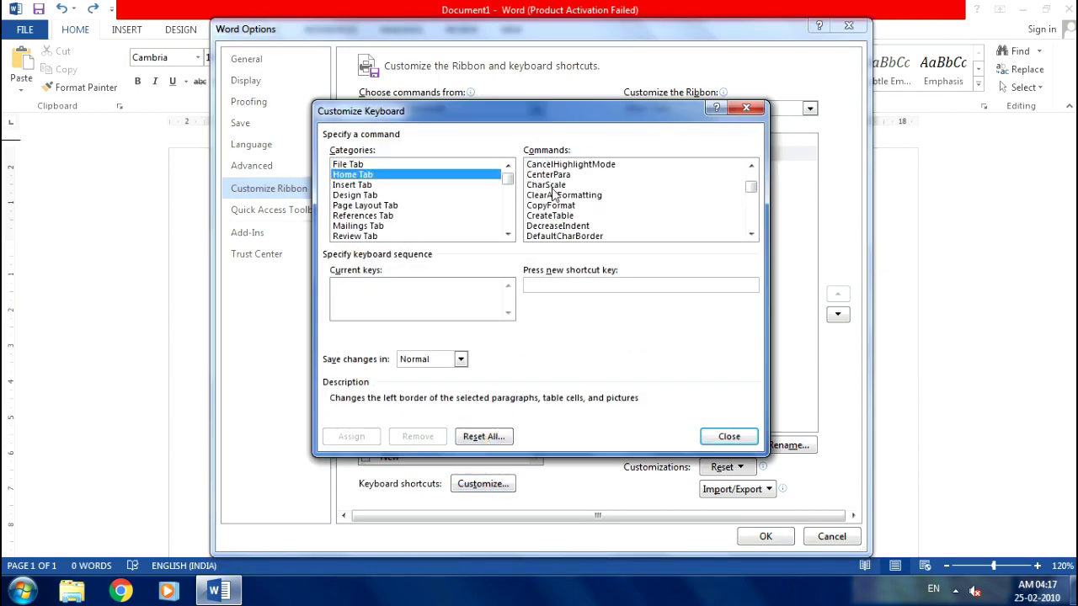
scroll(573, 216, "up", 2)
scroll(575, 220, "down", 1)
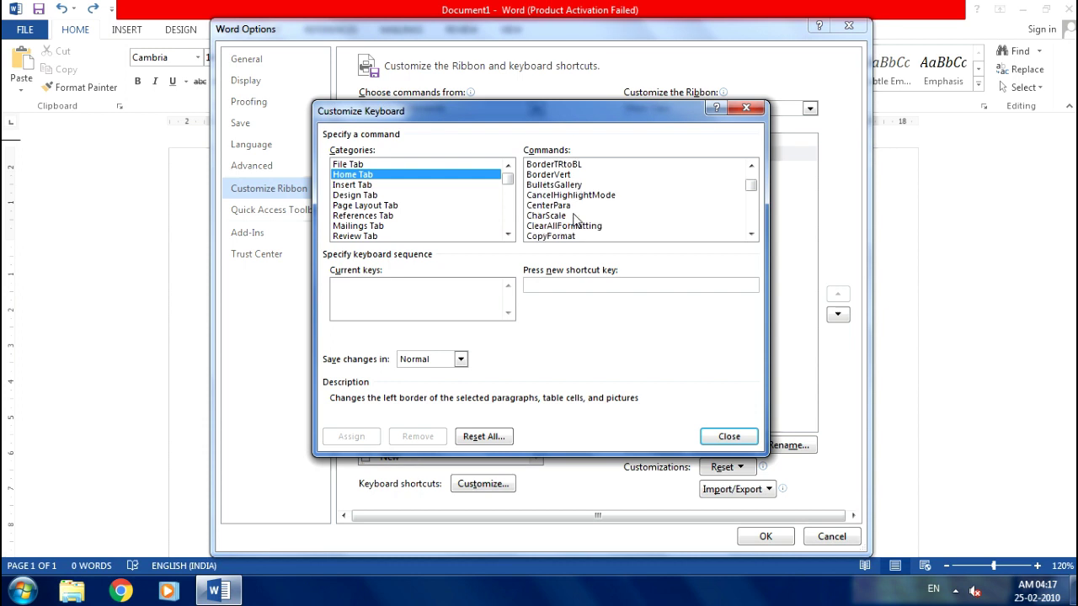
scroll(575, 220, "down", 1)
left_click(559, 215)
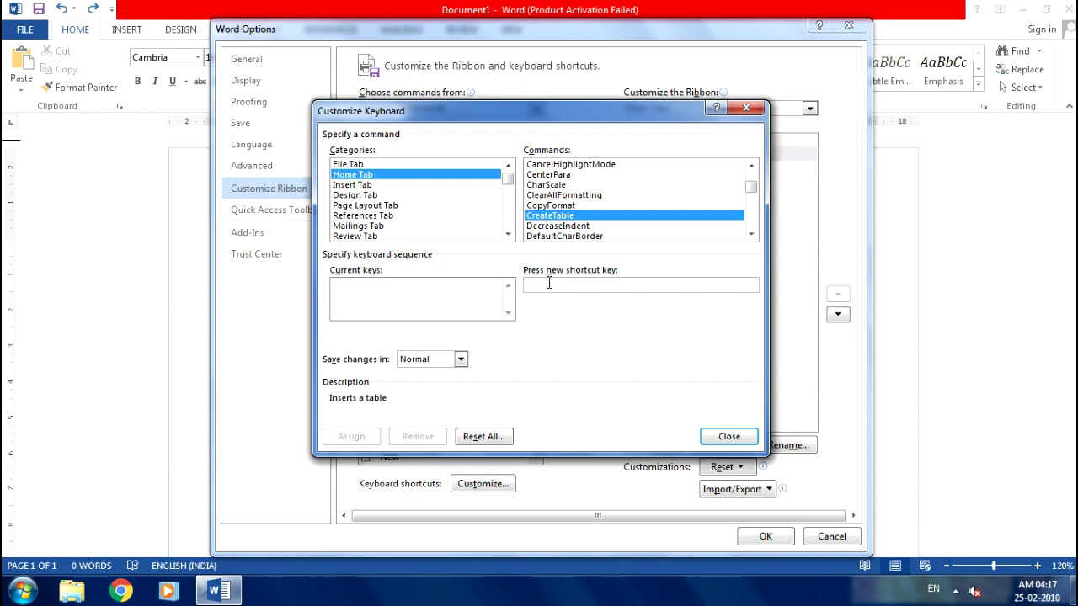
- Assign Ctrl+C,T to CreateTable and close the Word Options windows
key("ctrl+c")
key("t")
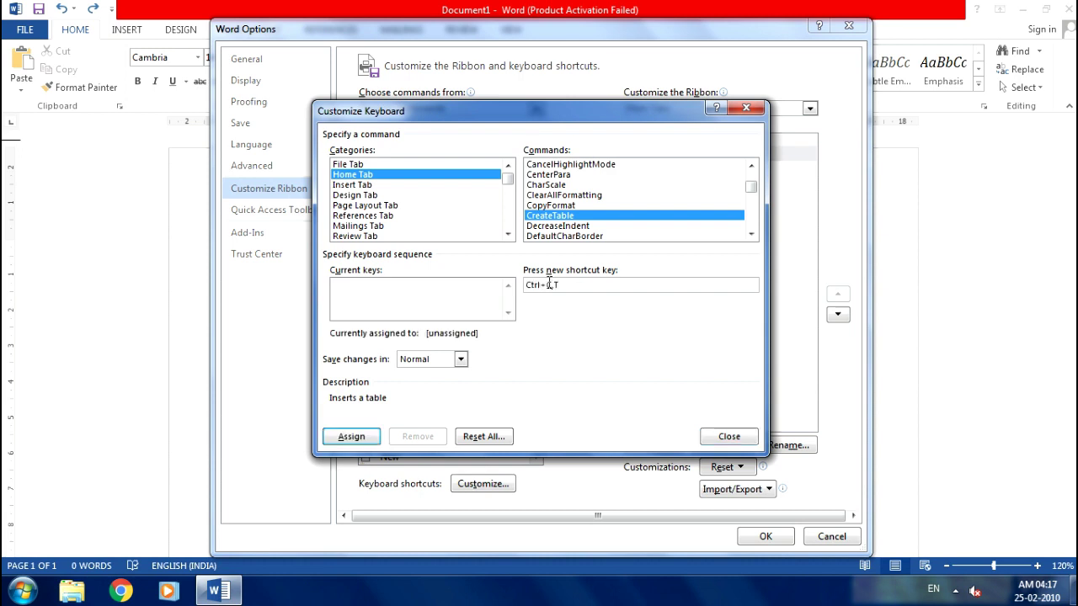
left_click(351, 437)
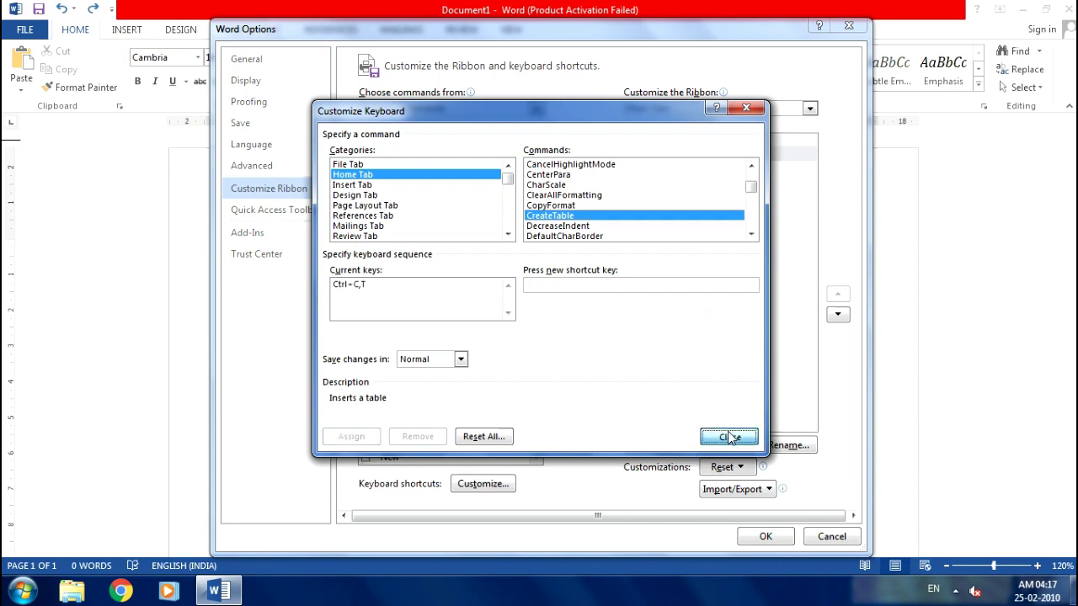
left_click(728, 436)
left_click(752, 533)
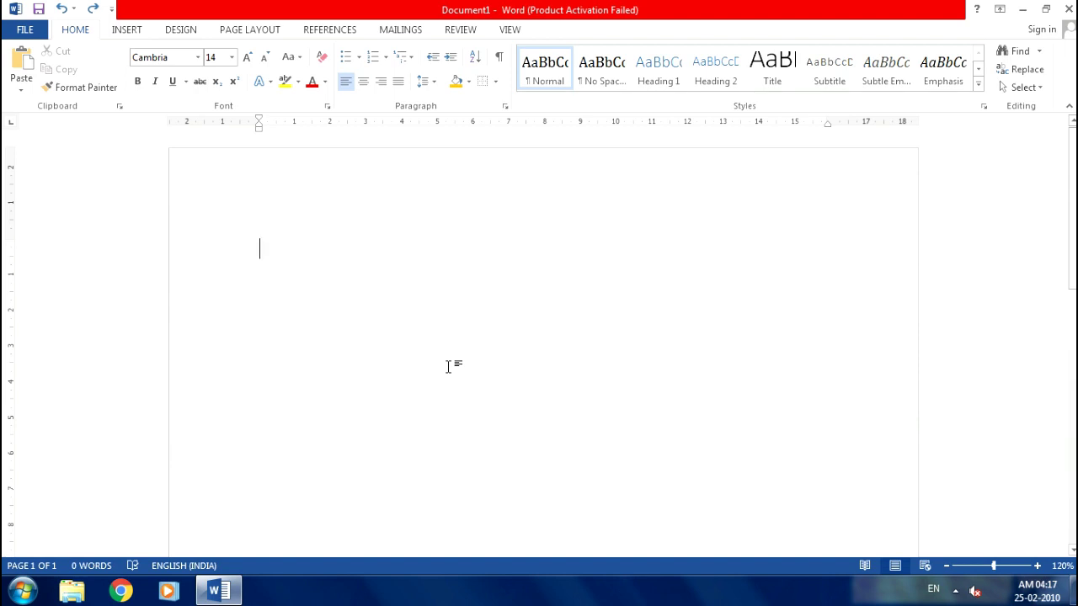
- Use Ctrl+C,T to draw a single-cell table about 10.54 × 6.07 cm, then open the Home Borders list
key("ctrl+c")
key("t")
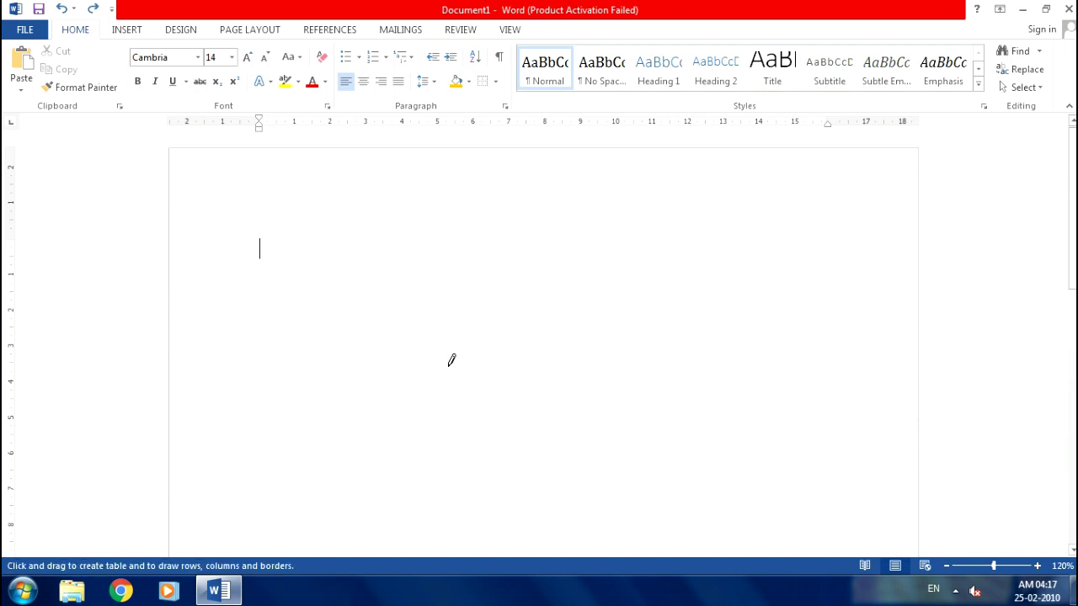
left_click_drag(322, 239, 702, 450)
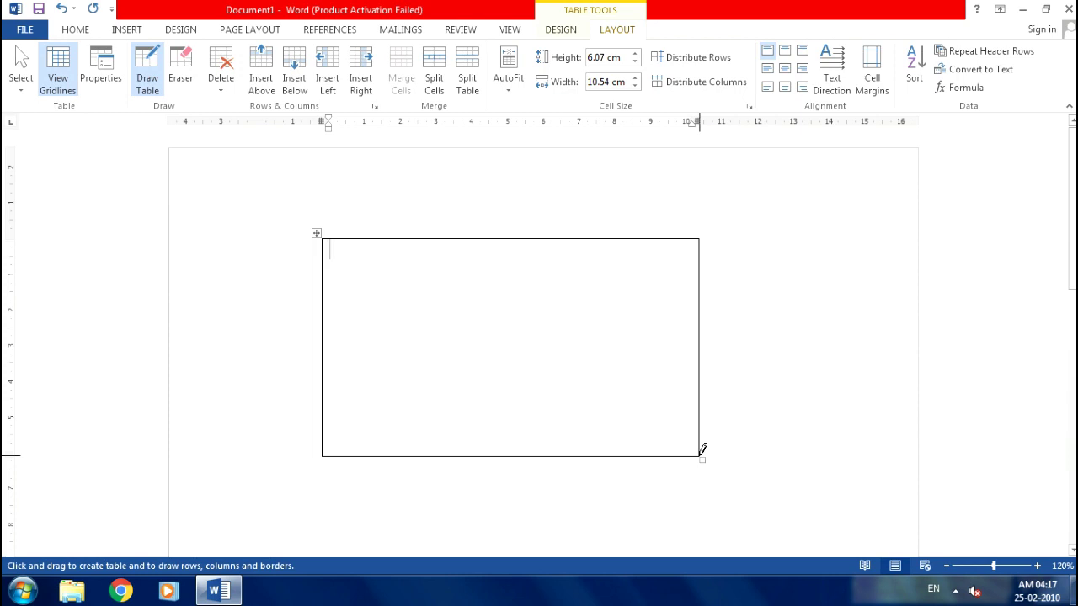
left_click(75, 29)
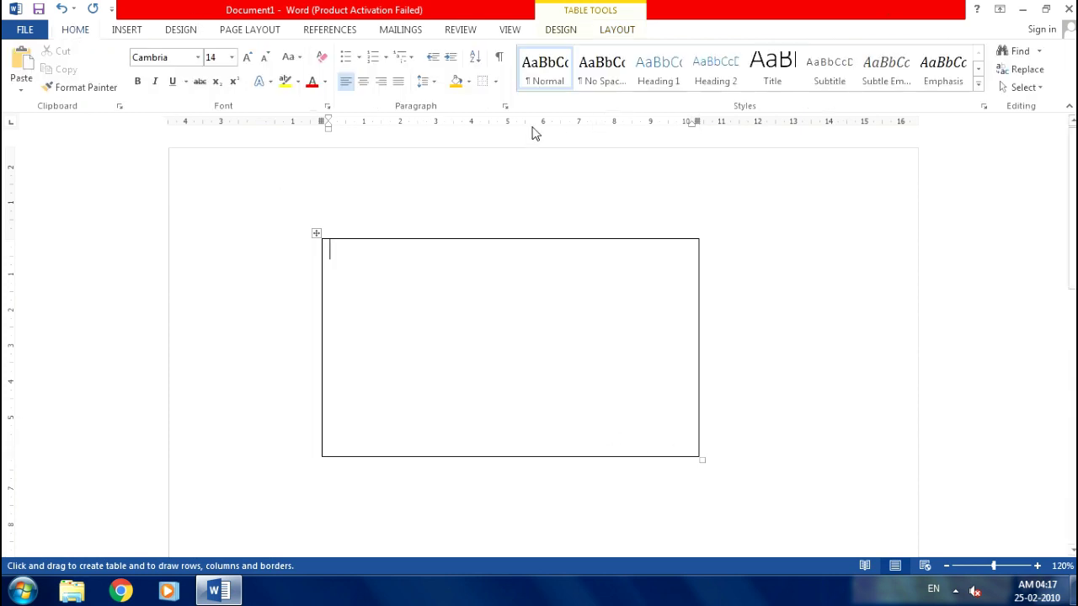
left_click(496, 82)
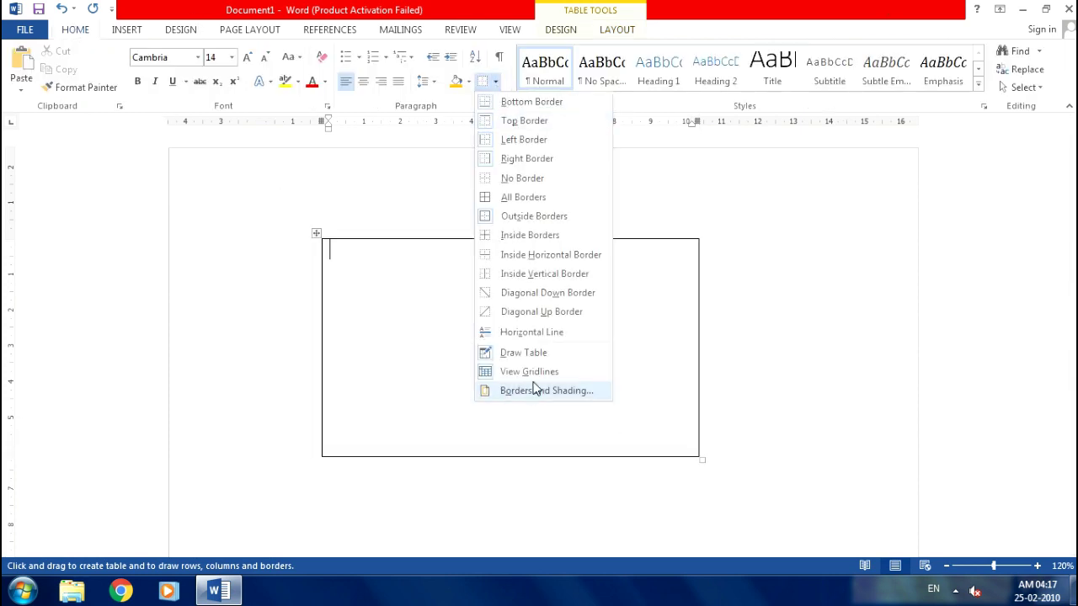